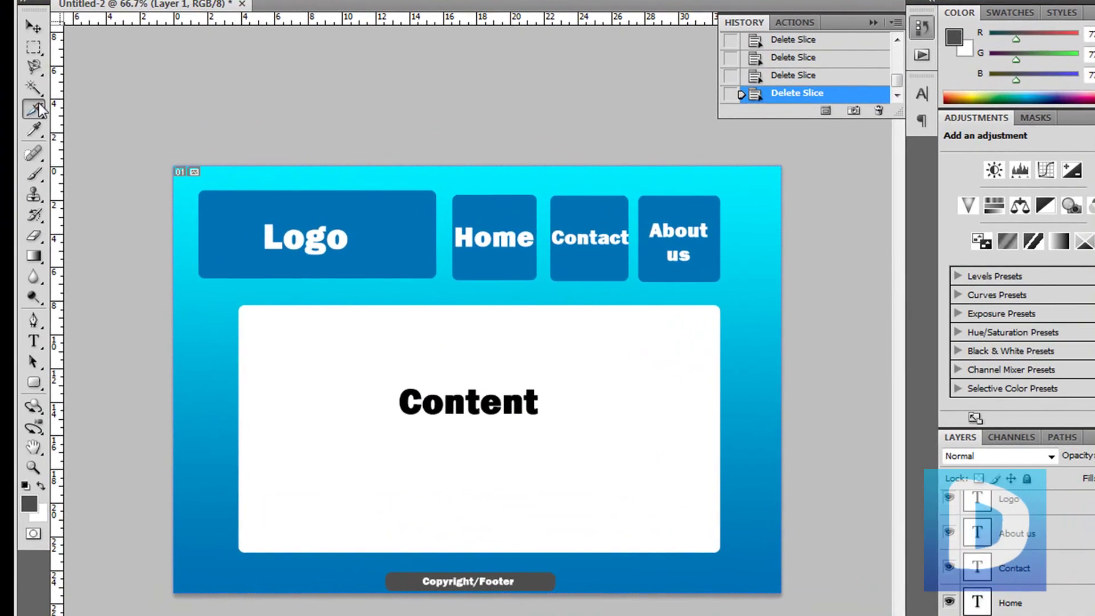
# Step: Draw slices around the Logo, Home, Contact and About us boxes, the Content box and the footer bar
pyautogui.click(59, 114)
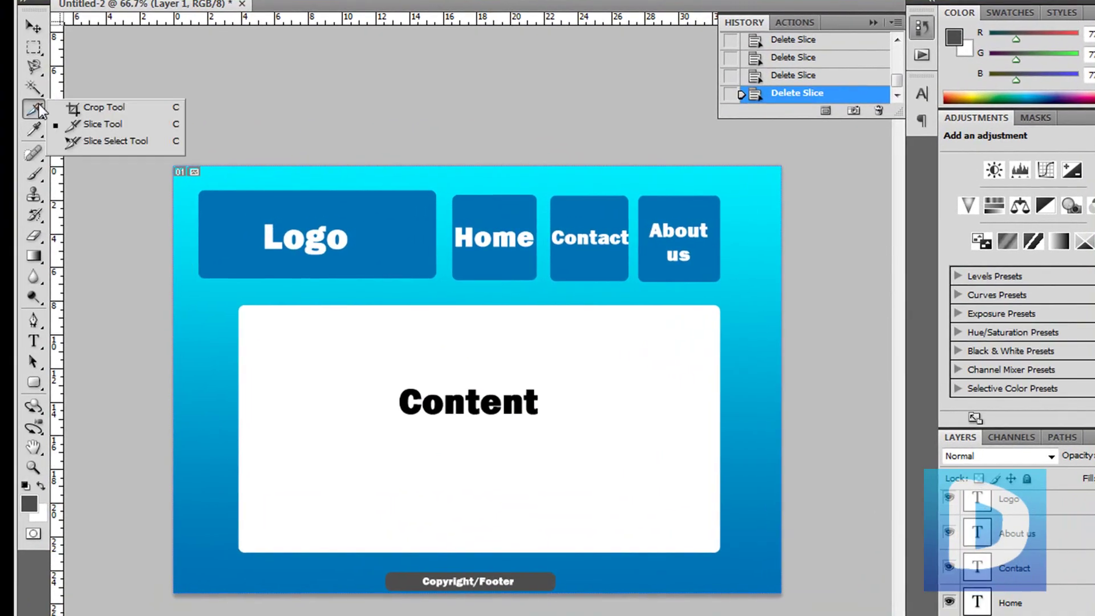
pyautogui.click(75, 124)
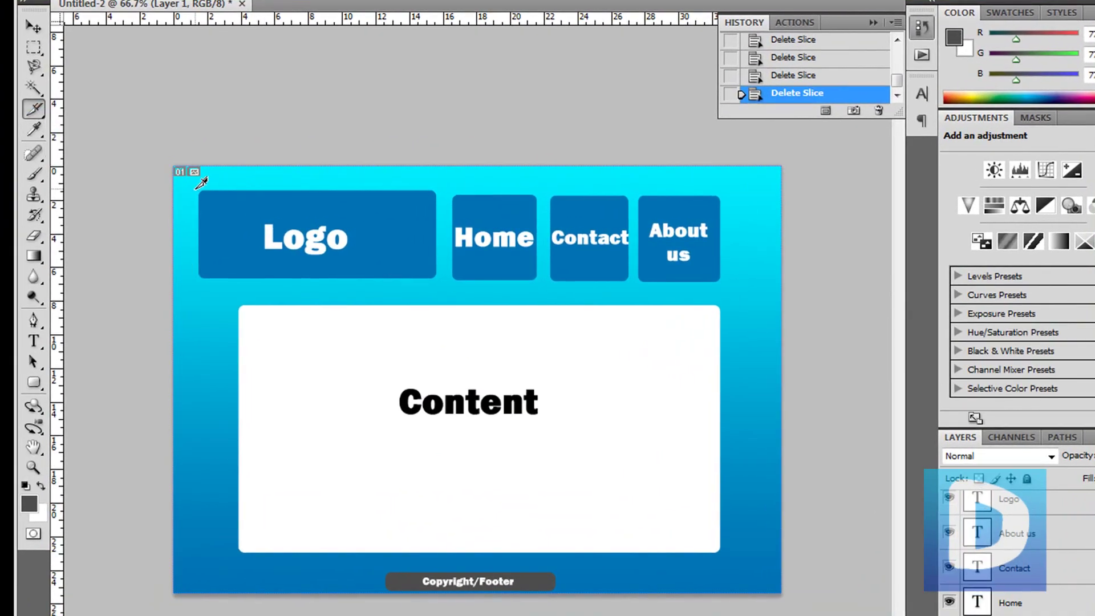
pyautogui.moveTo(198, 191); pyautogui.dragTo(438, 280)
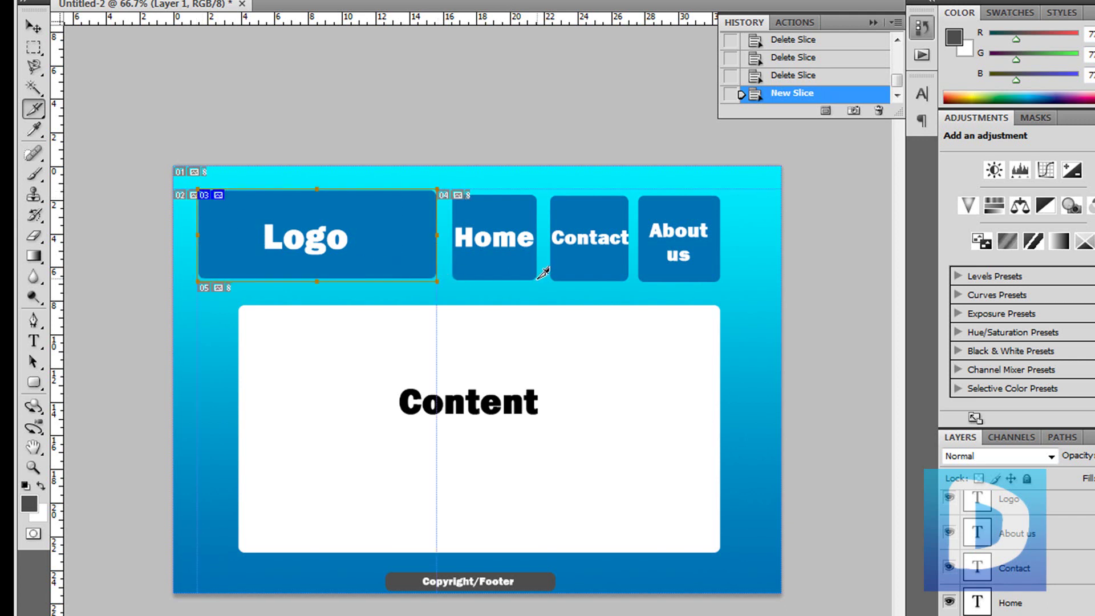
pyautogui.moveTo(537, 280); pyautogui.dragTo(452, 196)
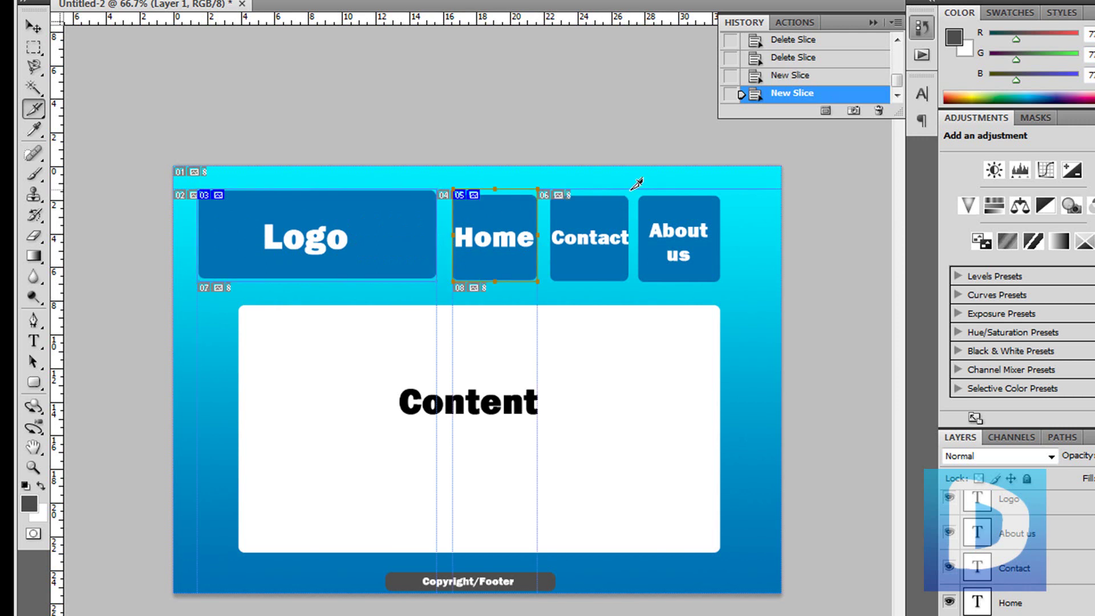
pyautogui.moveTo(628, 189); pyautogui.dragTo(551, 281)
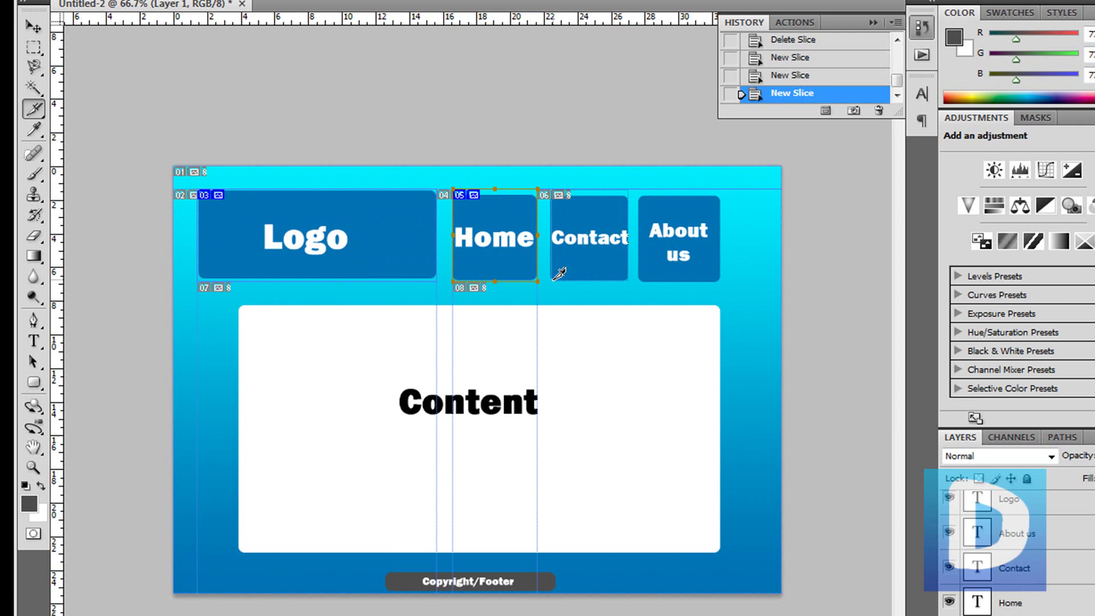
pyautogui.moveTo(638, 282); pyautogui.dragTo(720, 189)
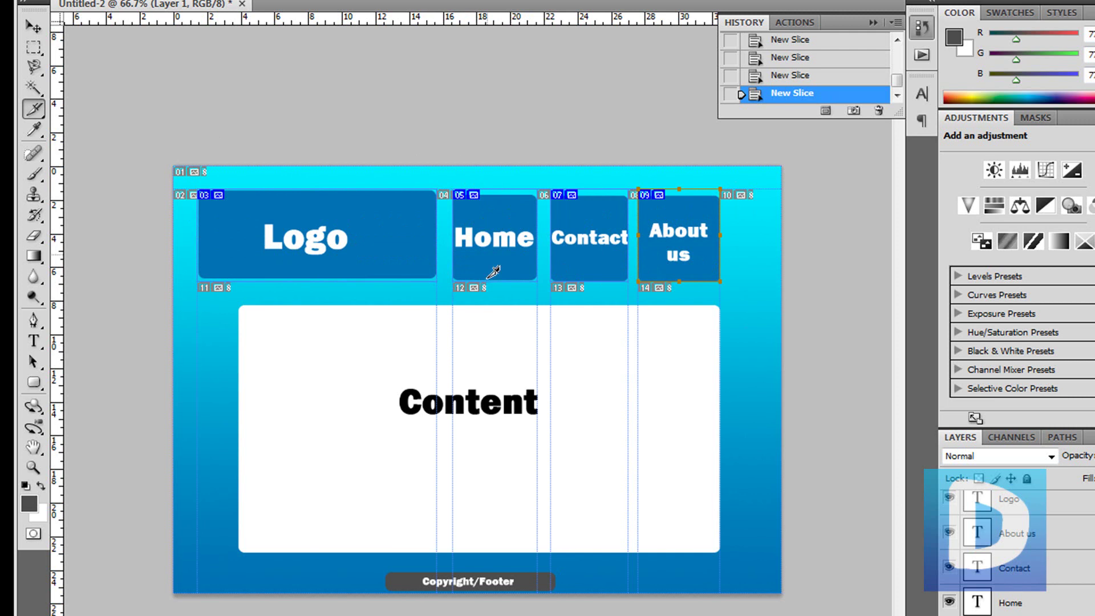
pyautogui.moveTo(239, 304); pyautogui.dragTo(721, 552)
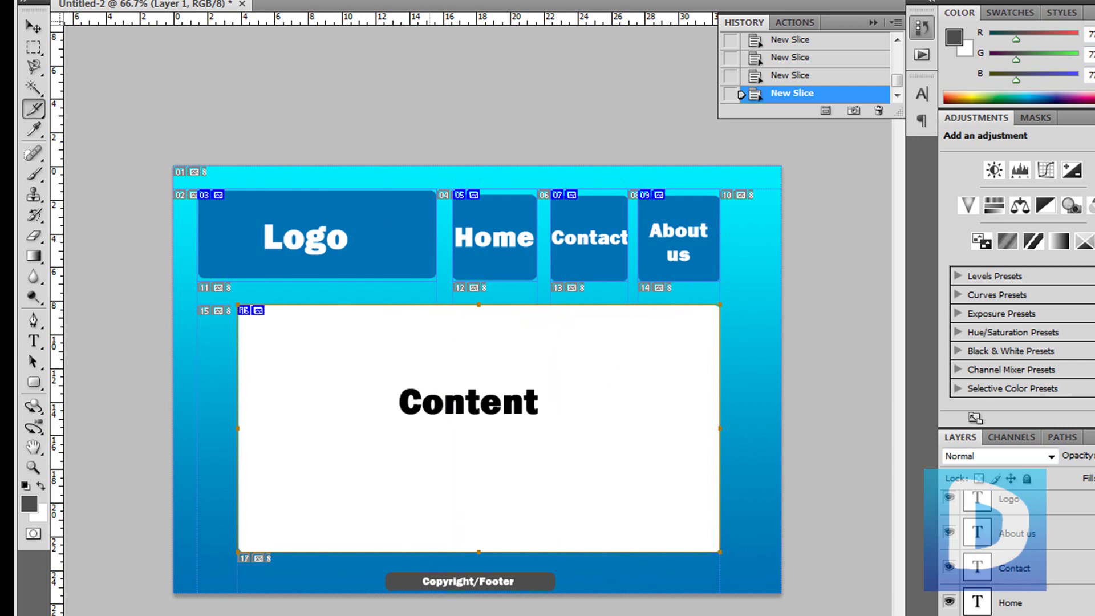
pyautogui.moveTo(385, 571); pyautogui.dragTo(554, 591)
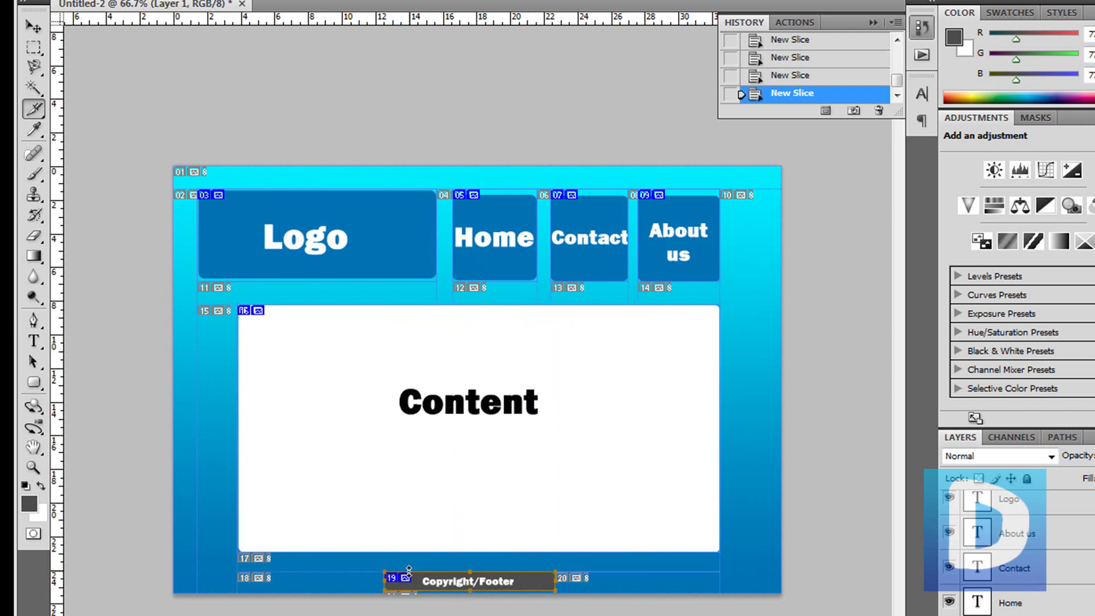
pyautogui.moveTo(35, 111); pyautogui.dragTo(88, 140)
# Step: Name the Logo slice 'logo' and the Home slice 'home_button'
pyautogui.doubleClick(218, 201)
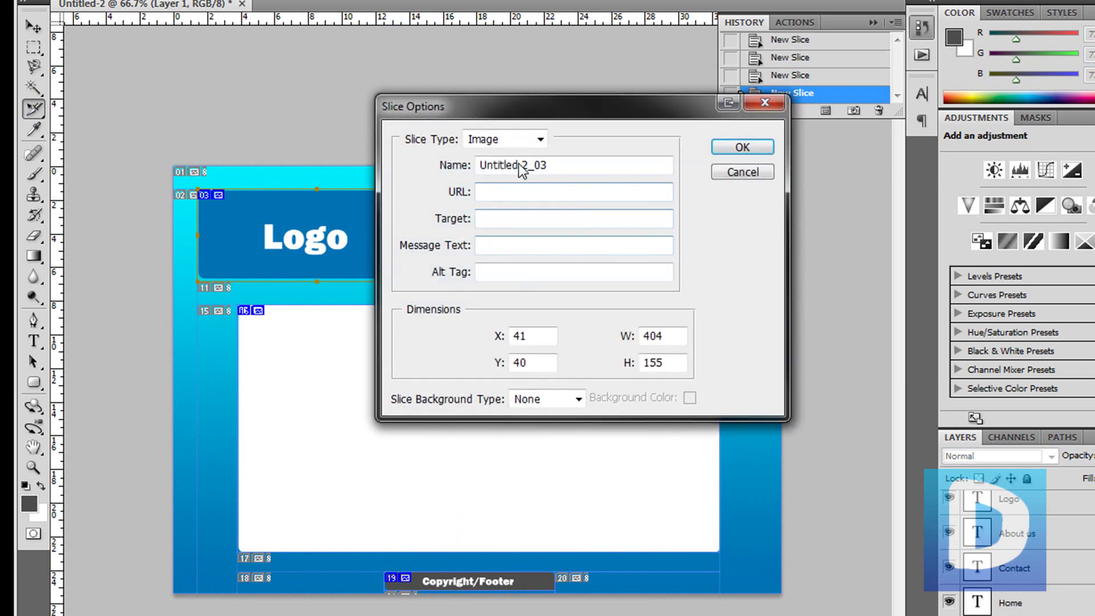
pyautogui.doubleClick(568, 170)
pyautogui.write('logo')
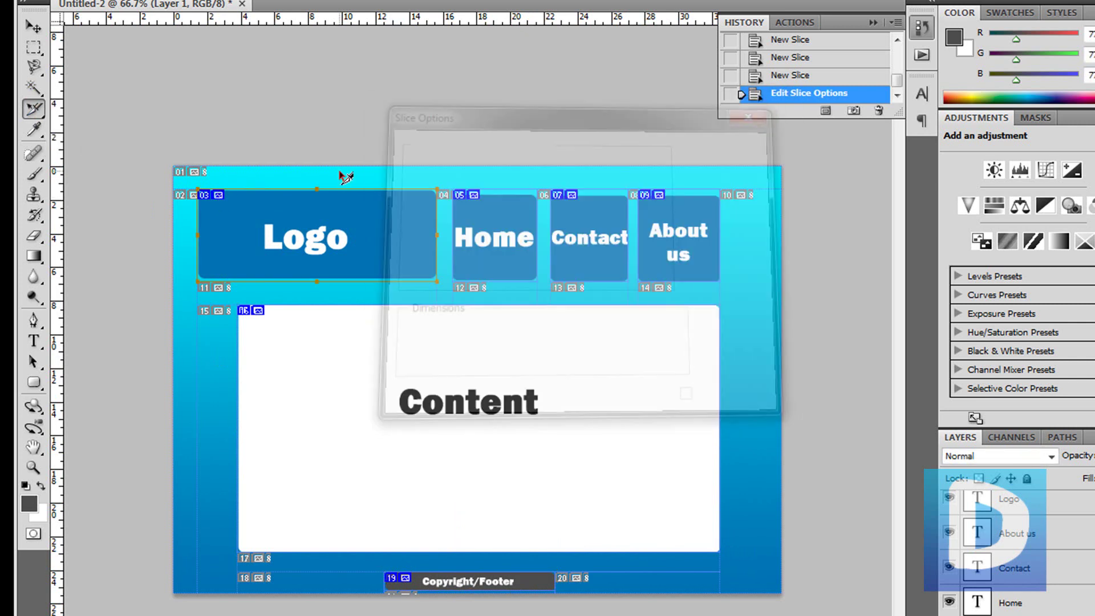
pyautogui.press('Return')
pyautogui.doubleClick(491, 227)
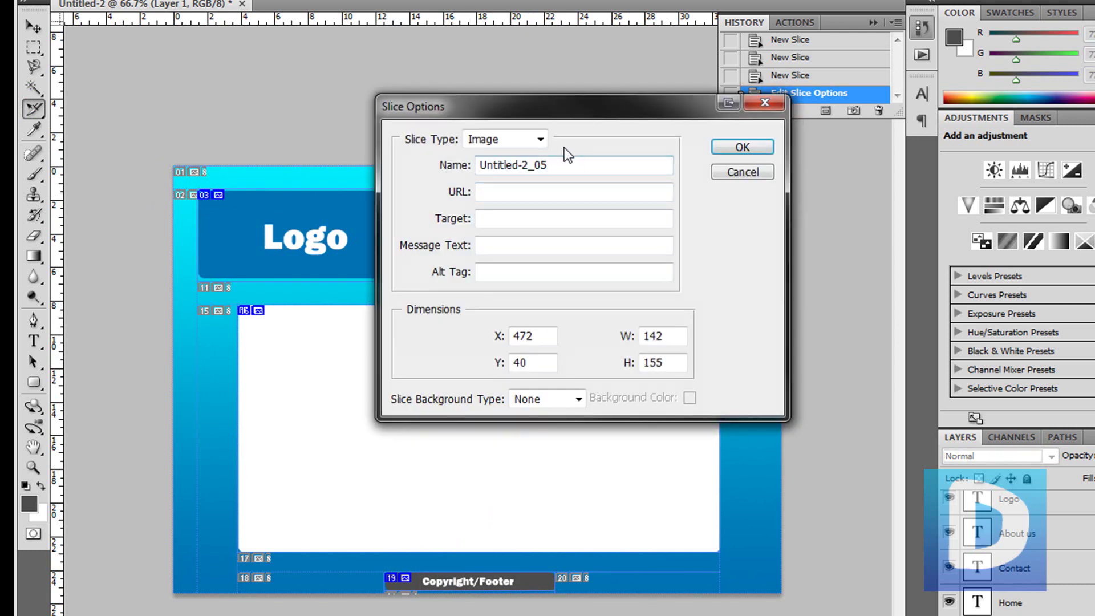
pyautogui.press('BackSpace')
pyautogui.press('BackSpace')
pyautogui.press('BackSpace')
pyautogui.press('BackSpace')
pyautogui.press('BackSpace')
pyautogui.press('BackSpace')
pyautogui.press('BackSpace')
pyautogui.press('BackSpace')
pyautogui.press('BackSpace')
pyautogui.press('BackSpace')
pyautogui.press('BackSpace')
pyautogui.press('BackSpace')
pyautogui.press('BackSpace')
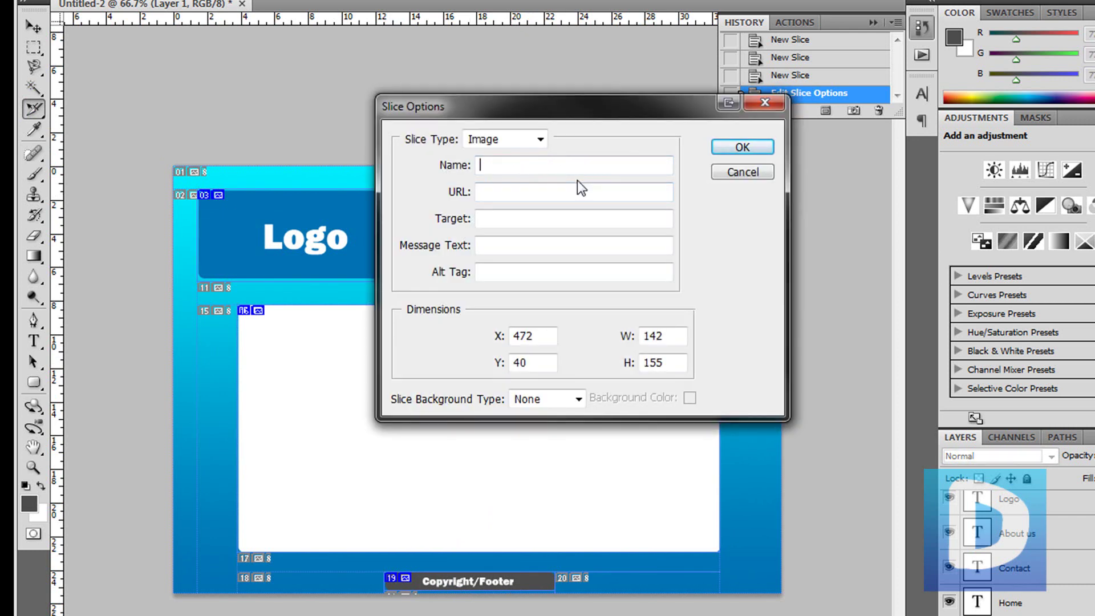
pyautogui.write('lo')
pyautogui.write('me_button')
pyautogui.press('Return')
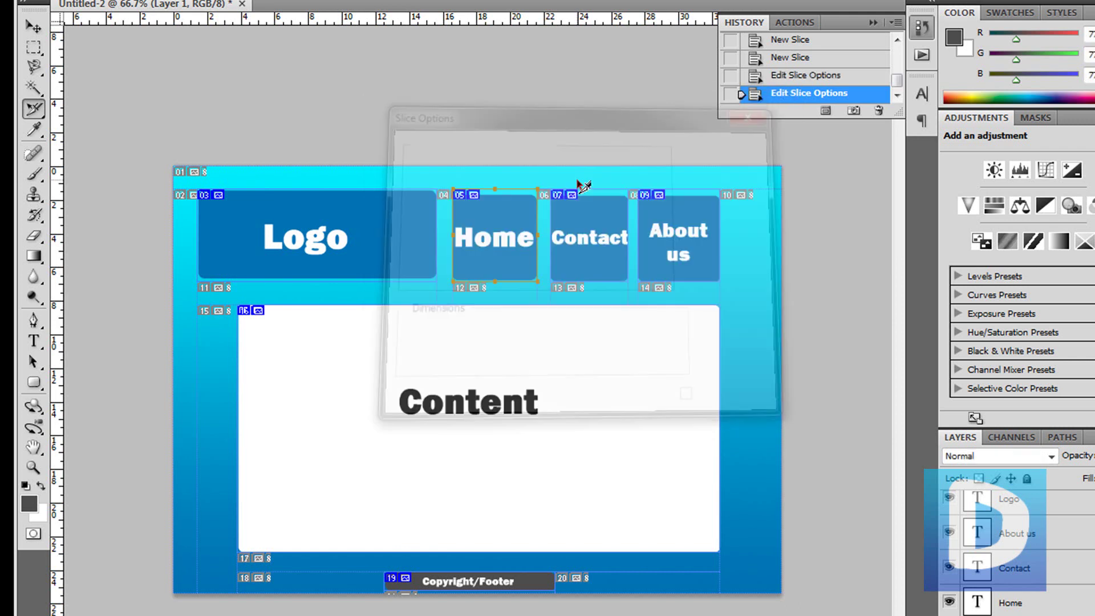
# Step: Name the Contact slice 'contact_button' and the About us slice 'about_b'
pyautogui.doubleClick(574, 195)
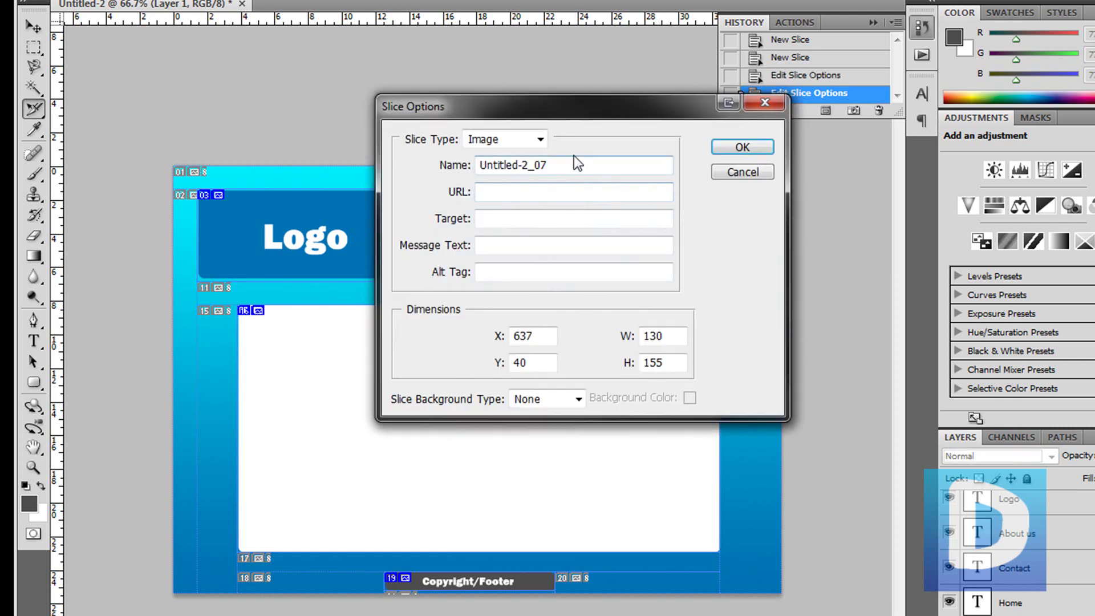
pyautogui.doubleClick(570, 166)
pyautogui.write('act')
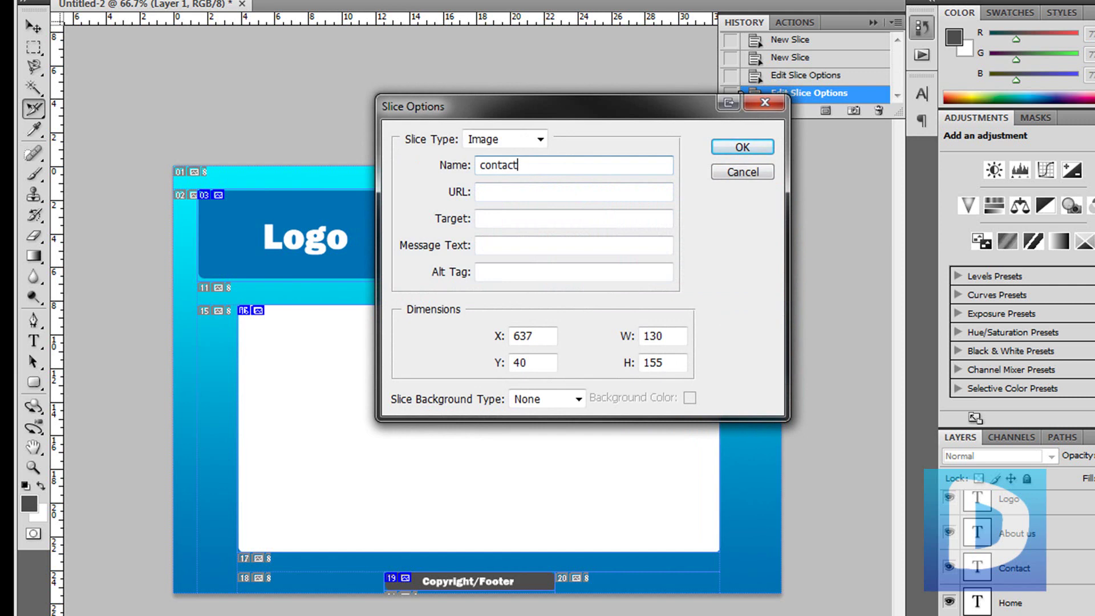
pyautogui.write('ontact_button')
pyautogui.press('Return')
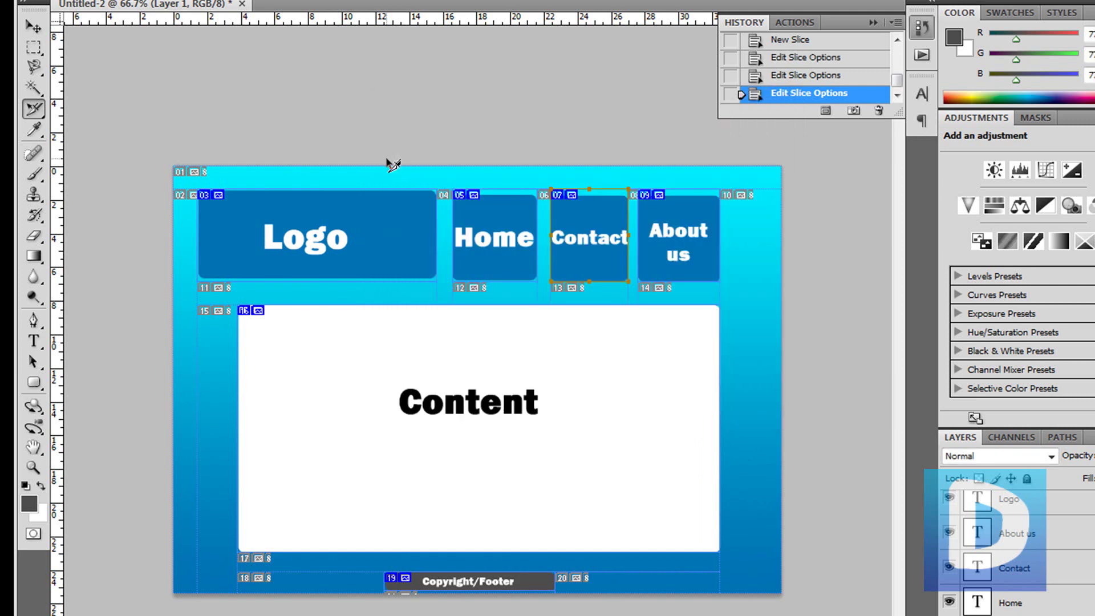
pyautogui.doubleClick(655, 197)
pyautogui.doubleClick(514, 165)
pyautogui.write('about_')
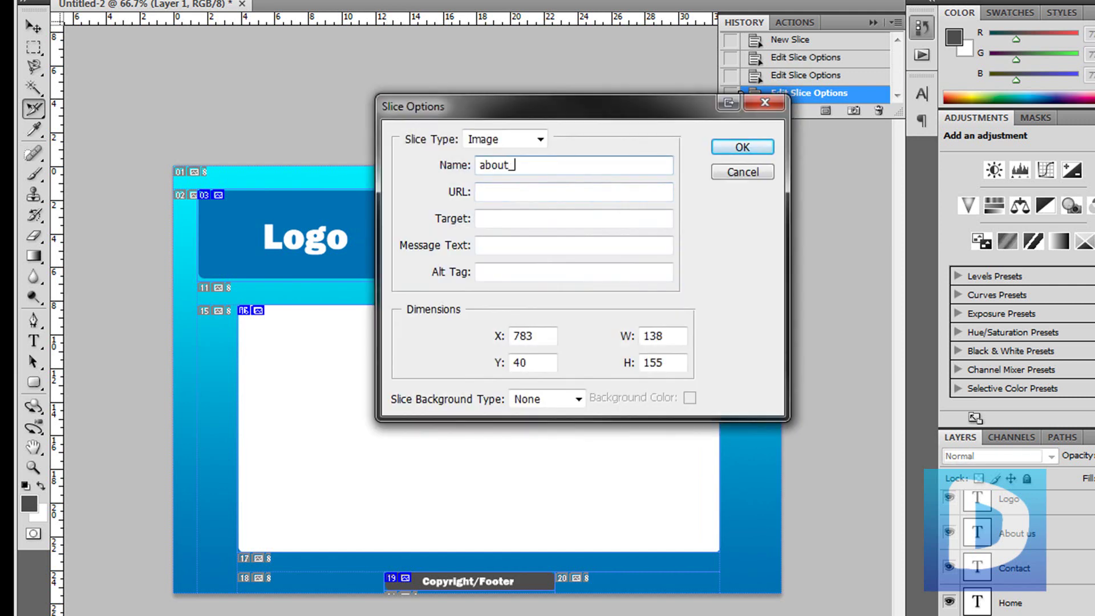
pyautogui.write('b')
pyautogui.press('Return')
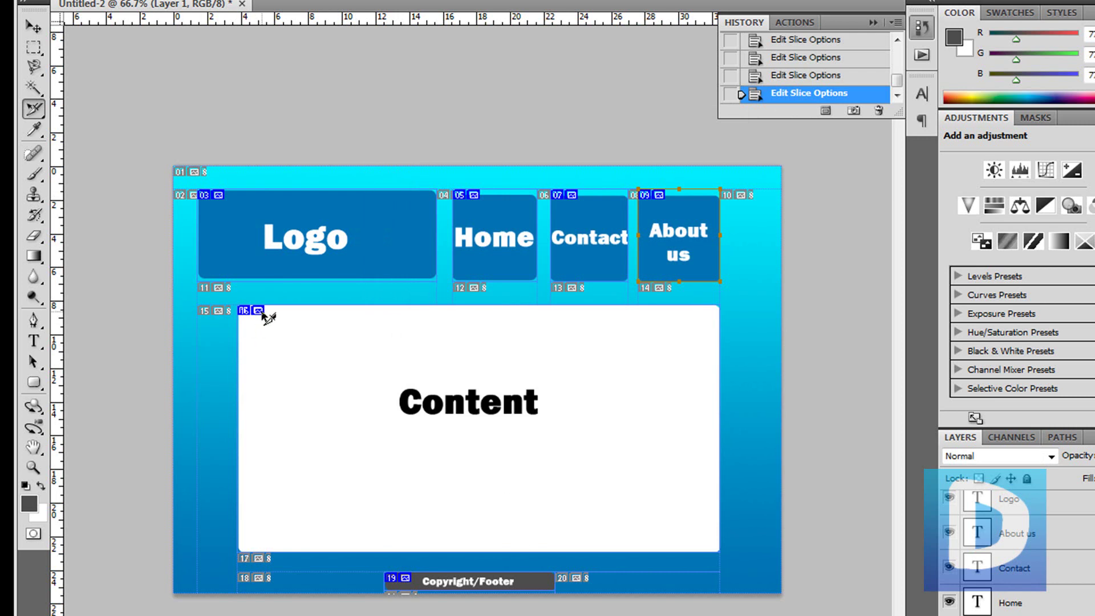
# Step: Rename the Content slice and name the footer slice 'copyright'
pyautogui.doubleClick(268, 317)
pyautogui.click(593, 166)
pyautogui.write('c')
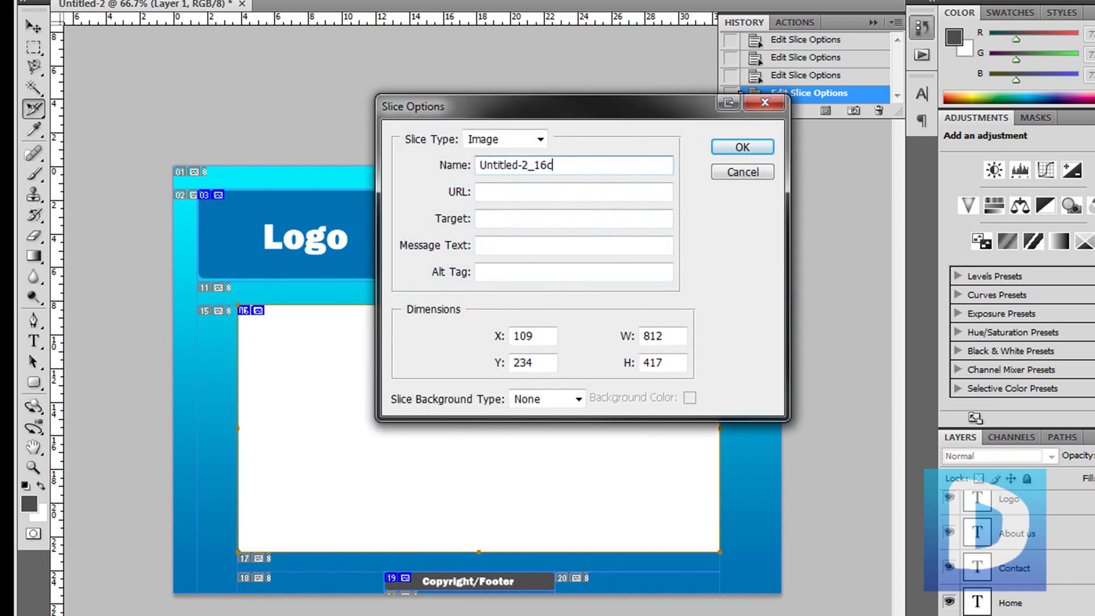
pyautogui.press('BackSpace')
pyautogui.press('BackSpace')
pyautogui.press('BackSpace')
pyautogui.press('BackSpace')
pyautogui.press('BackSpace')
pyautogui.press('BackSpace')
pyautogui.press('BackSpace')
pyautogui.press('BackSpace')
pyautogui.press('BackSpace')
pyautogui.press('BackSpace')
pyautogui.press('BackSpace')
pyautogui.press('BackSpace')
pyautogui.press('BackSpace')
pyautogui.write('c')
pyautogui.press('Return')
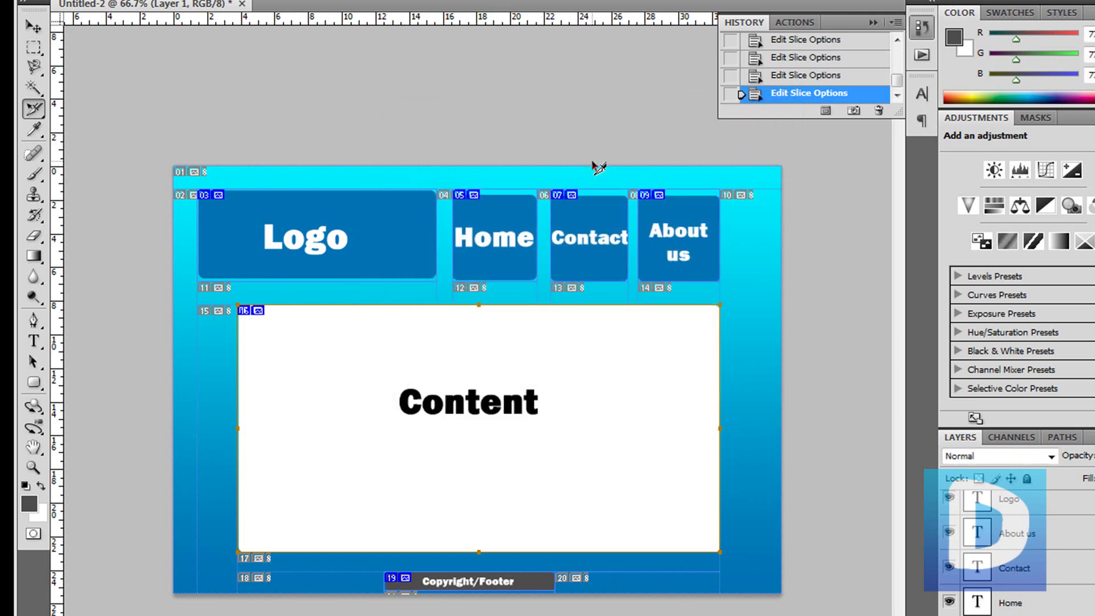
pyautogui.doubleClick(416, 582)
pyautogui.moveTo(565, 165); pyautogui.dragTo(381, 175)
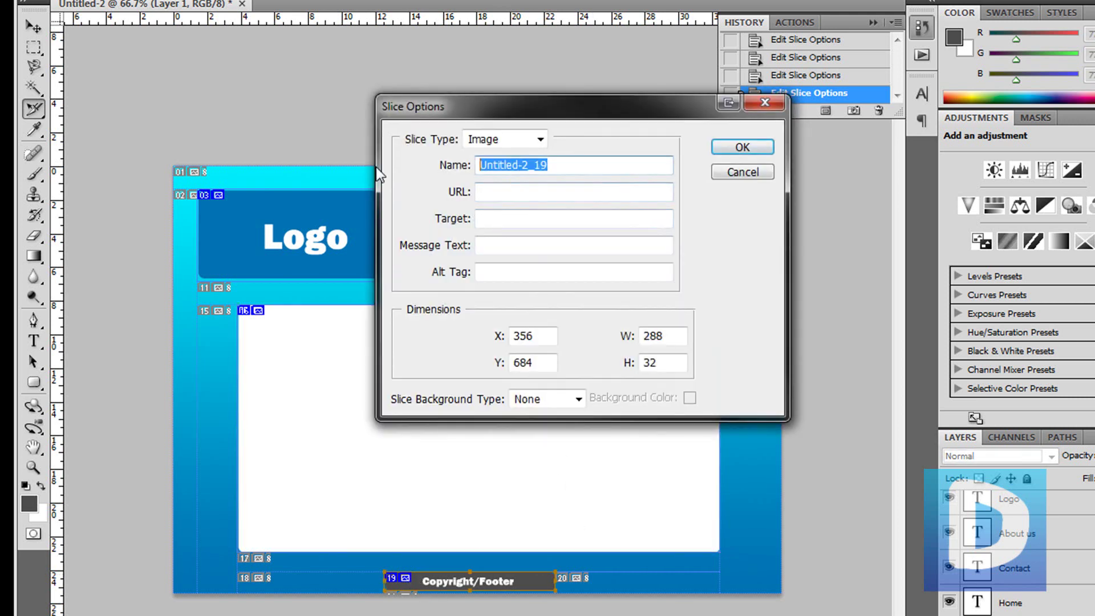
pyautogui.write('copyr')
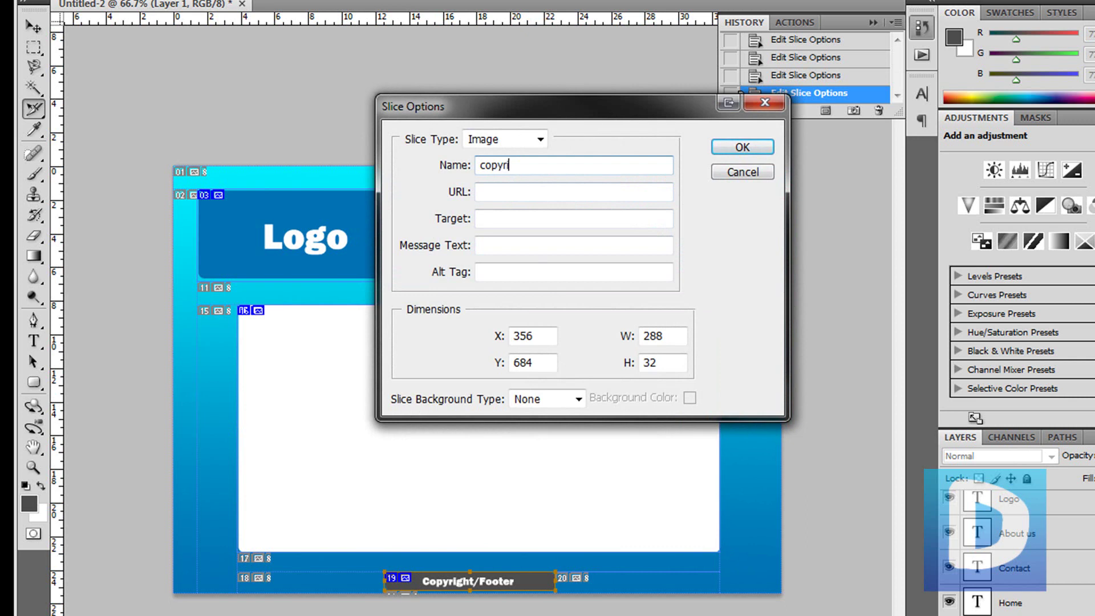
pyautogui.write('ight')
pyautogui.press('Return')
# Step: Cancel the accidental new document, deselect with Ctrl+D, and switch to the Move tool
pyautogui.hotkey('ctrl', 'a')
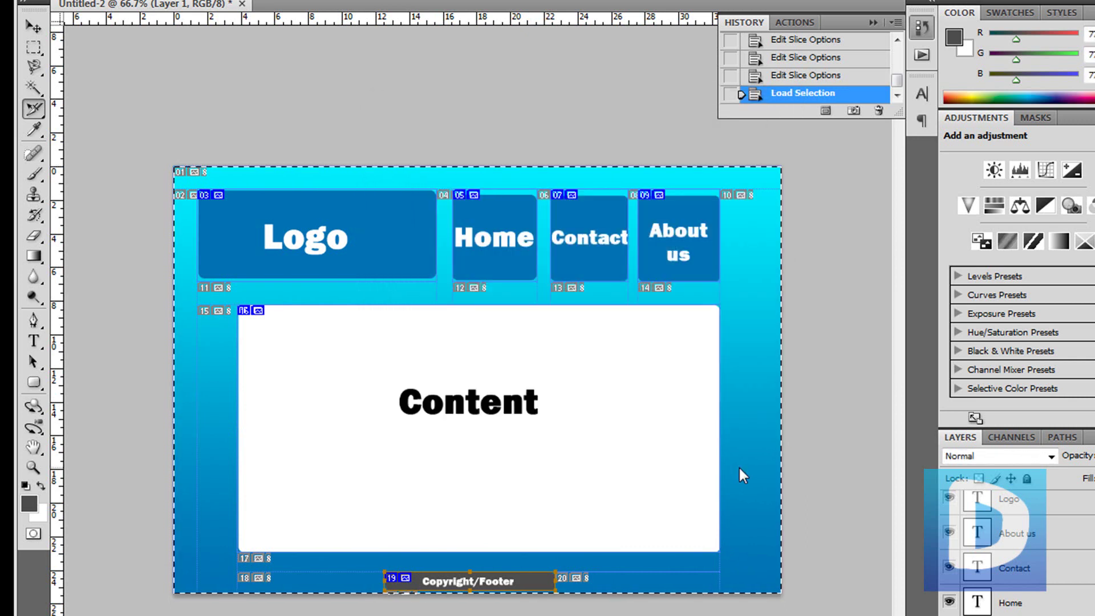
pyautogui.hotkey('ctrl', 'n')
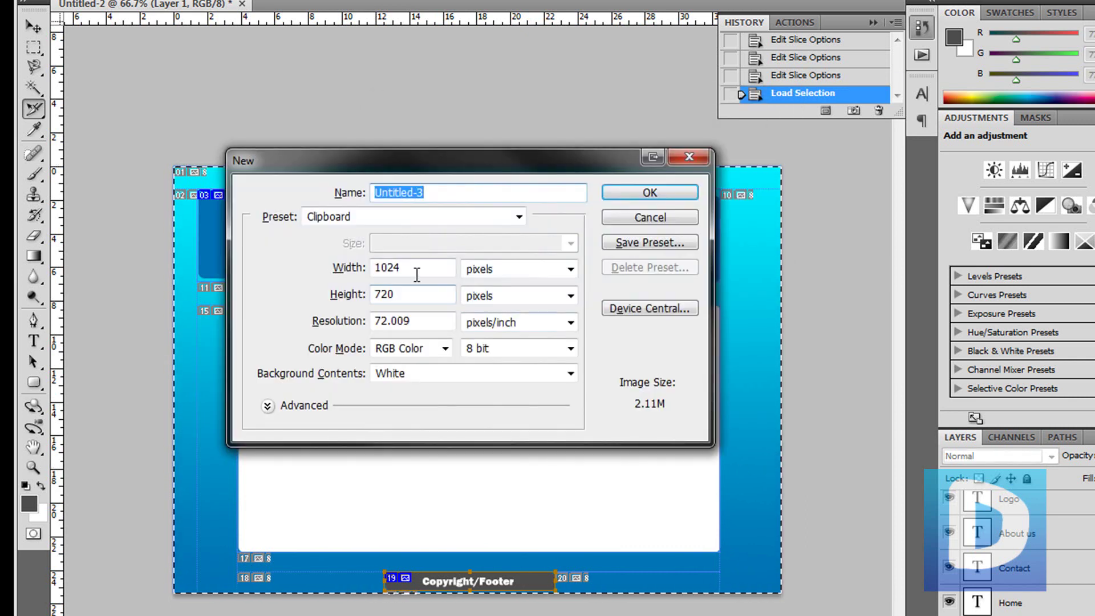
pyautogui.click(393, 268)
pyautogui.click(405, 294)
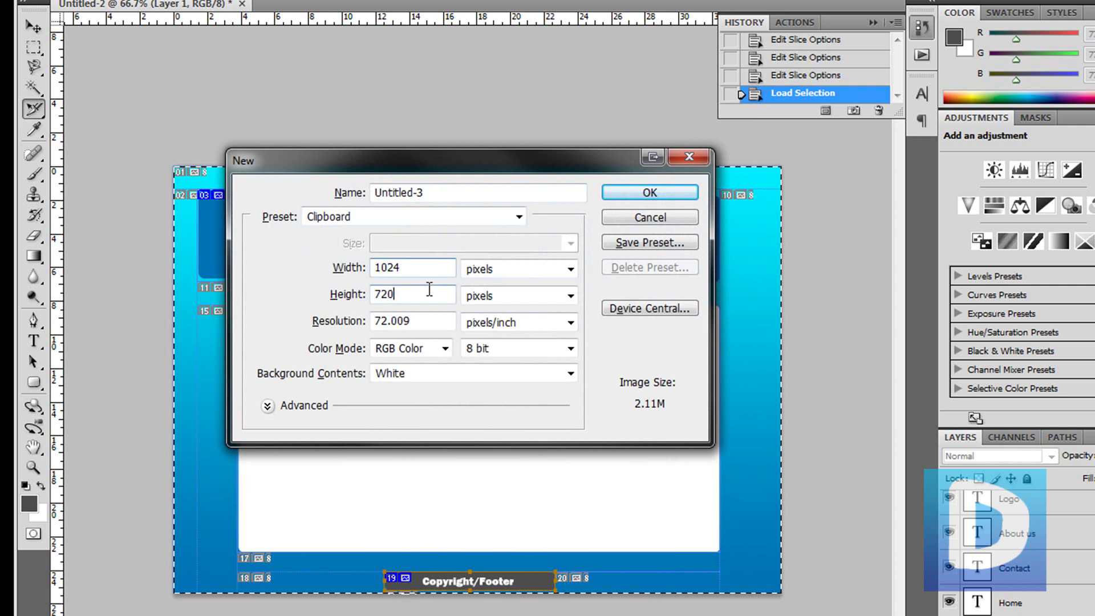
pyautogui.click(633, 216)
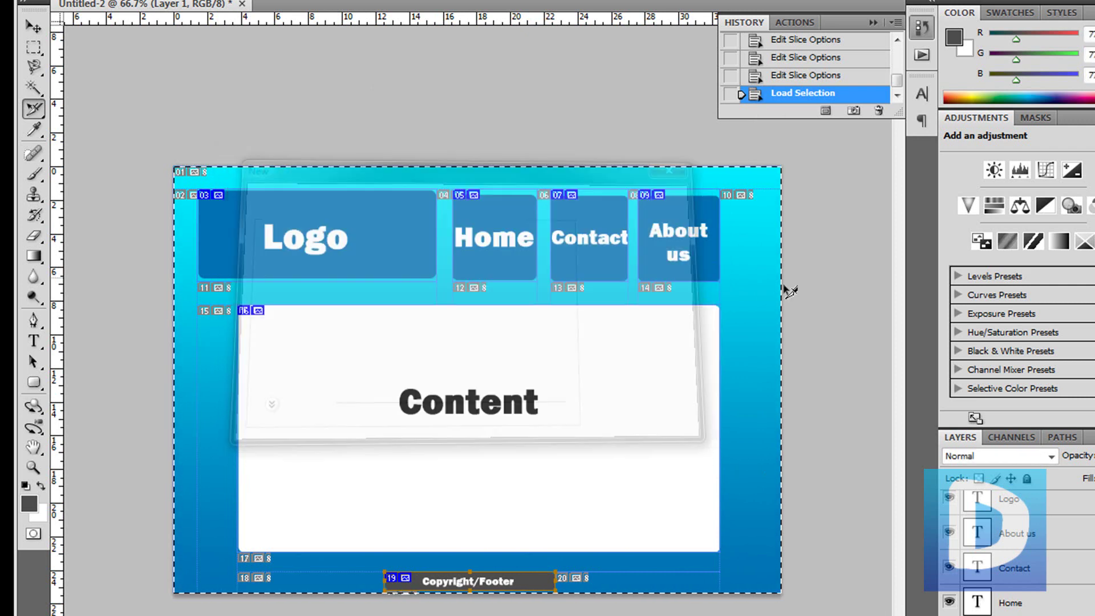
pyautogui.hotkey('ctrl', 'd')
pyautogui.click(33, 27)
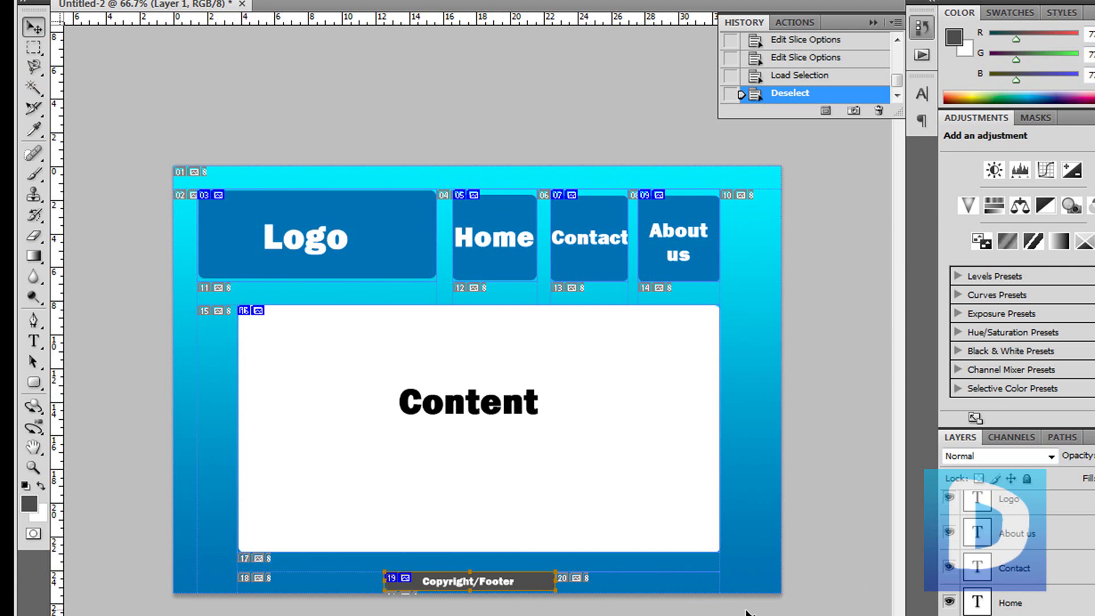
# Step: In Save for Web & Devices, set the GIF palette to 32 colours and preview it in a browser
pyautogui.hotkey('alt', 'f')
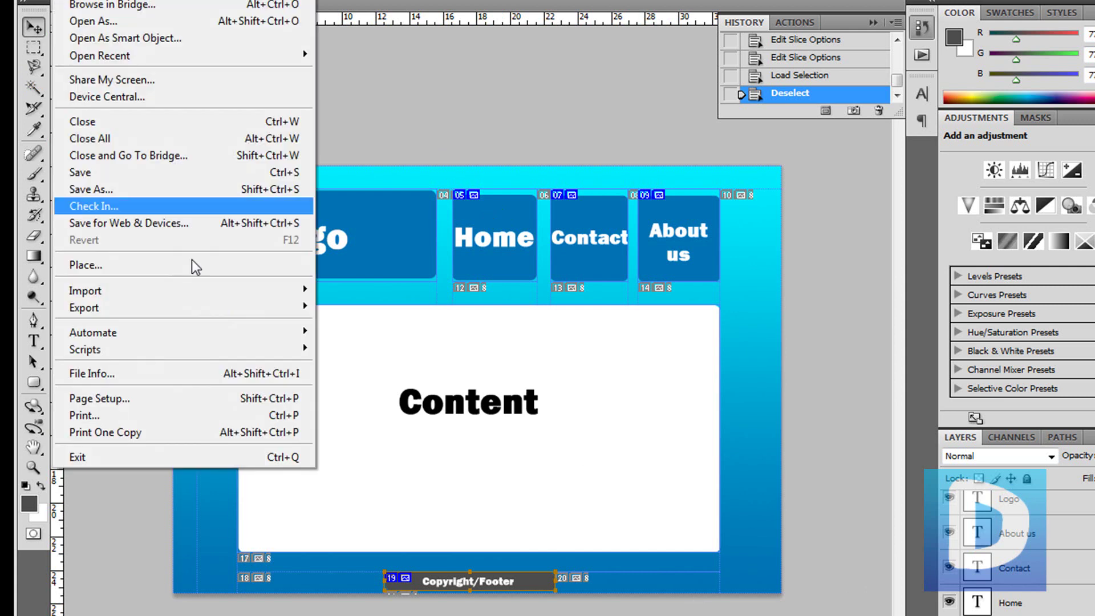
pyautogui.click(145, 224)
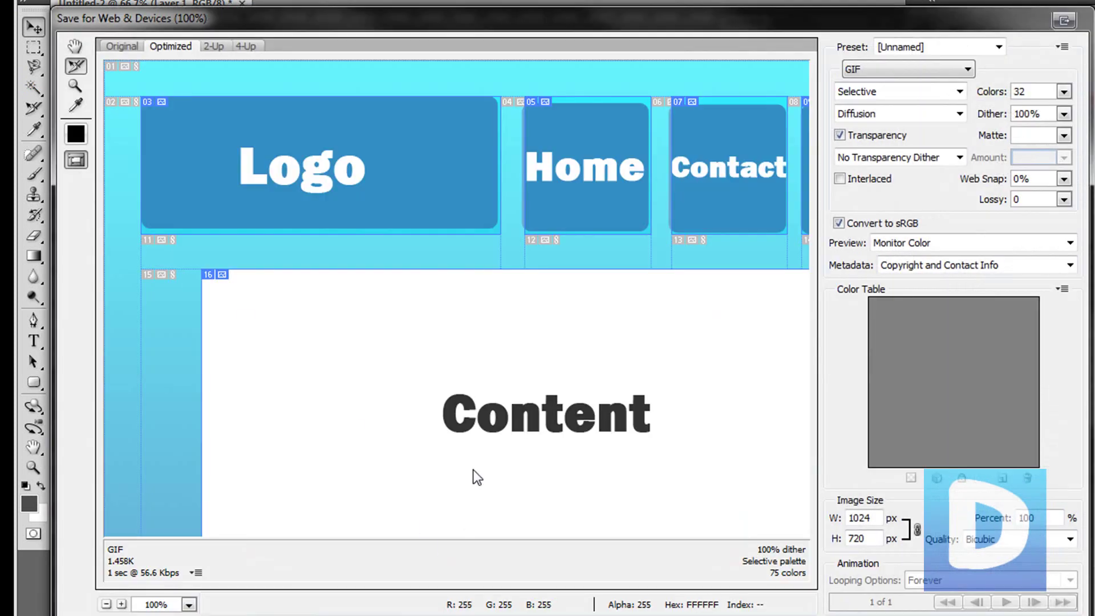
pyautogui.click(1064, 113)
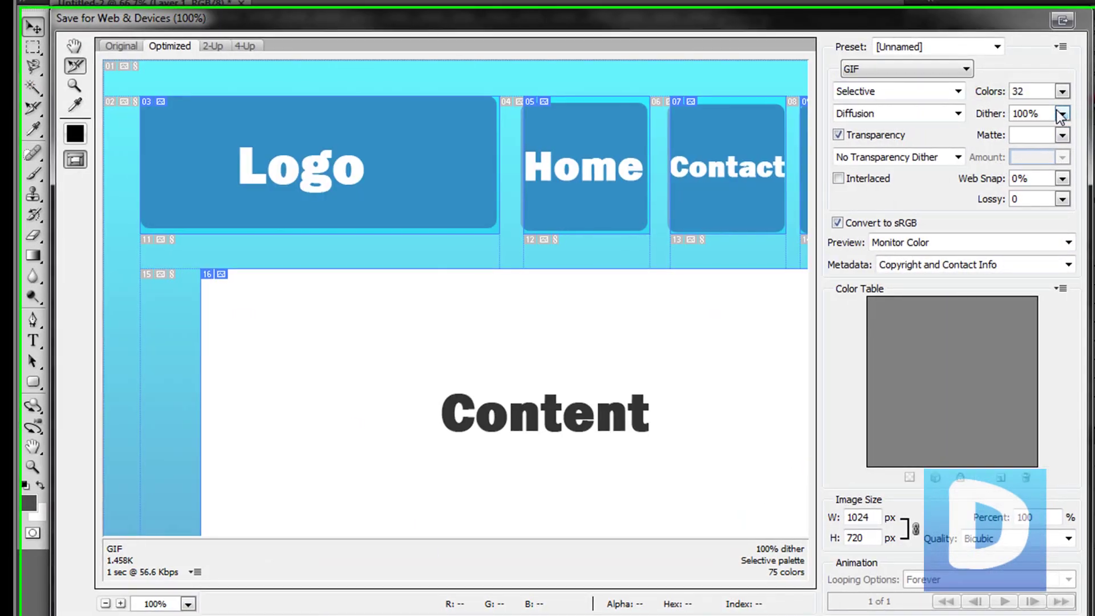
pyautogui.click(1020, 83)
pyautogui.click(973, 233)
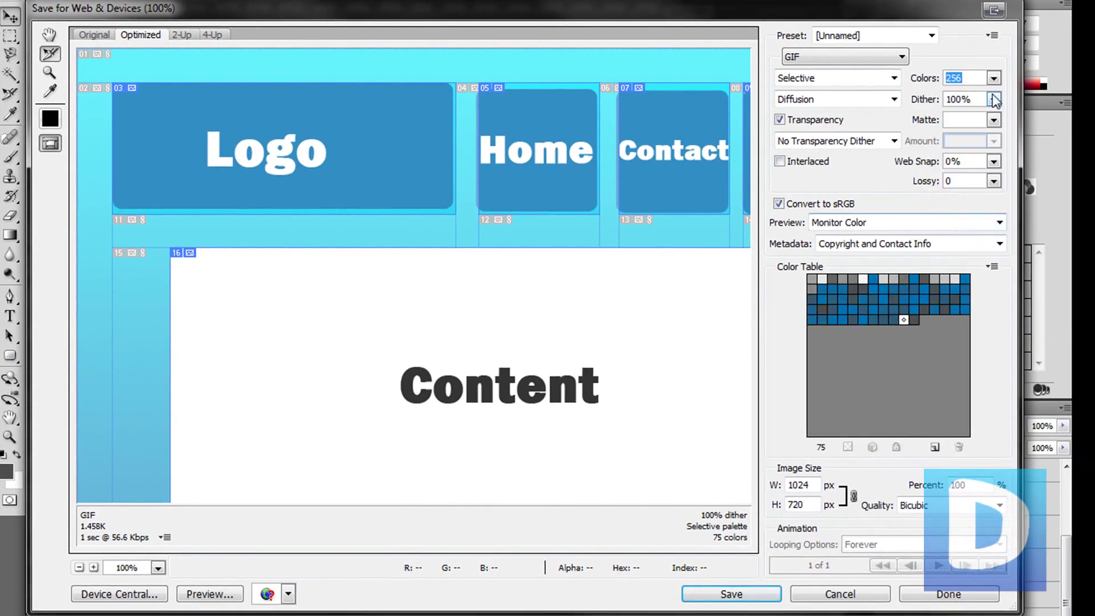
pyautogui.click(993, 78)
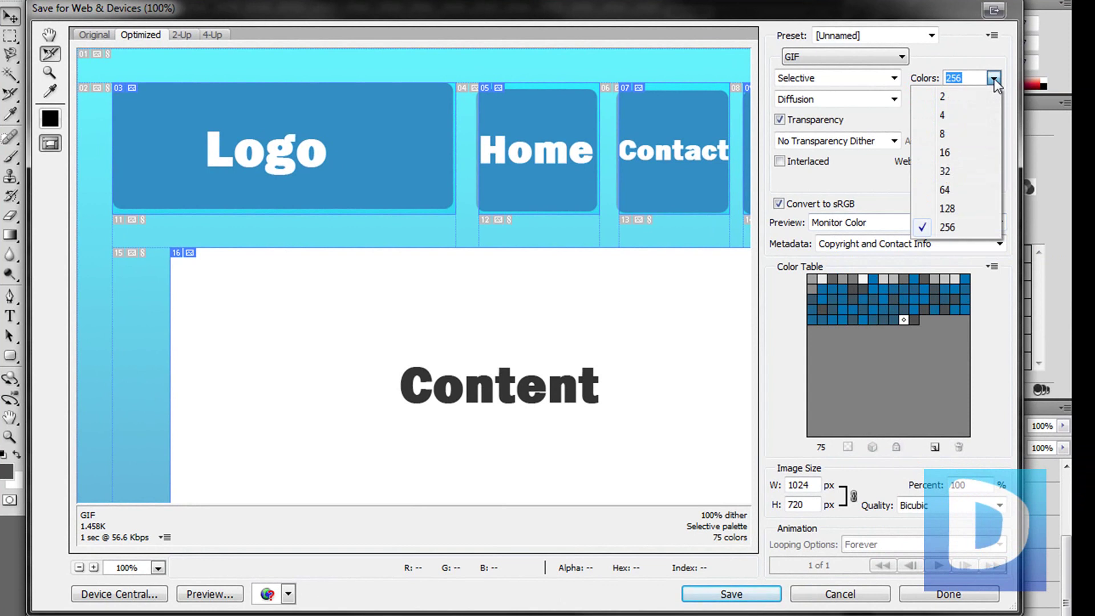
pyautogui.click(963, 153)
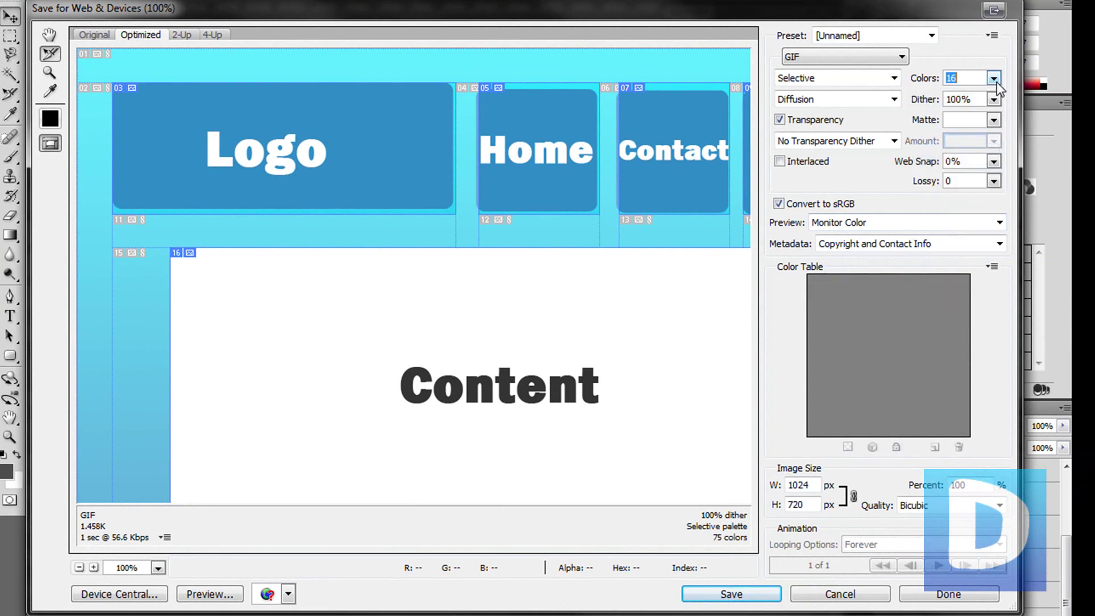
pyautogui.click(993, 78)
pyautogui.click(951, 172)
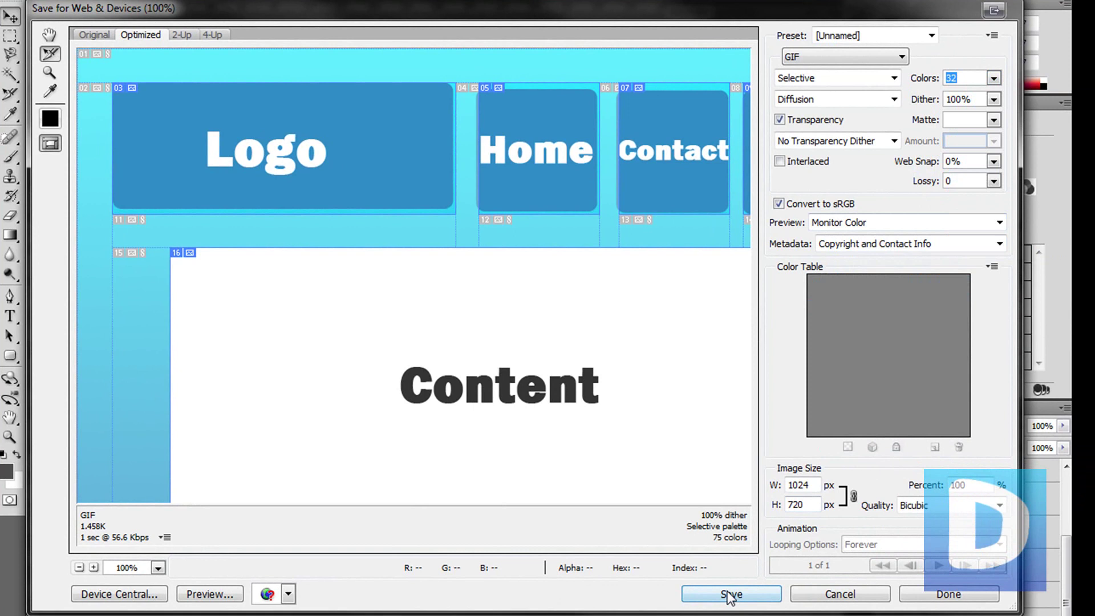
pyautogui.click(196, 594)
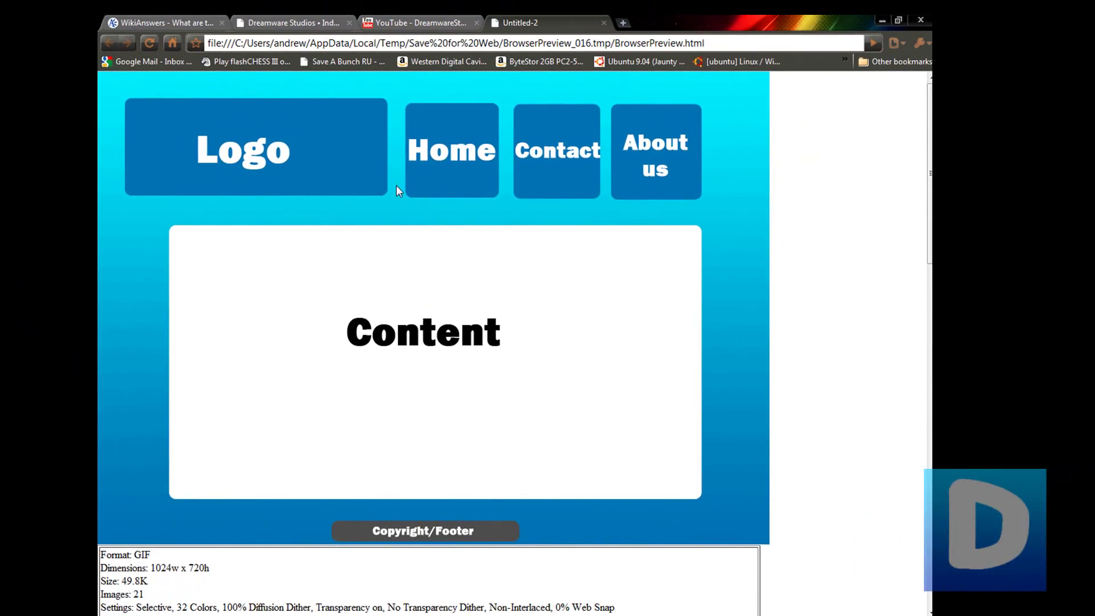
# Step: Close the preview and save the slices as index.html with HTML and Images
pyautogui.click(882, 21)
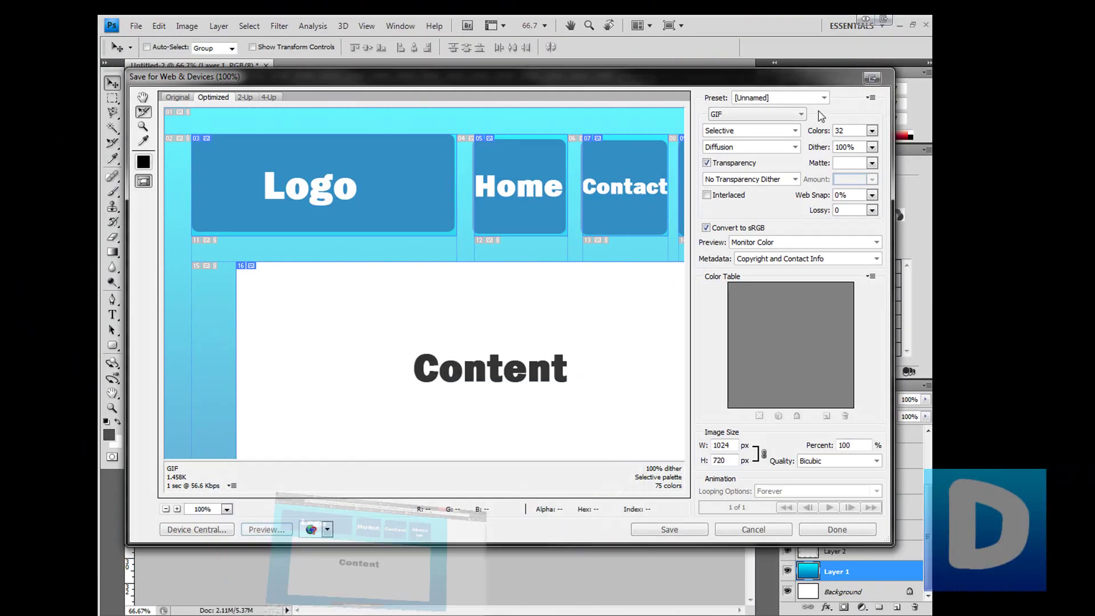
pyautogui.click(664, 530)
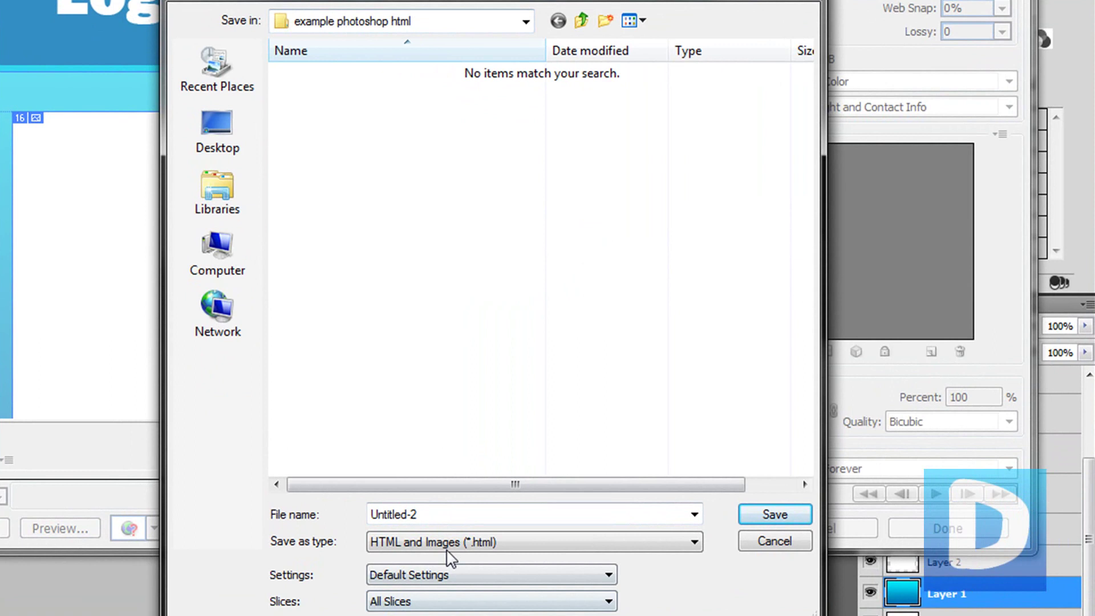
pyautogui.doubleClick(445, 516)
pyautogui.press('BackSpace')
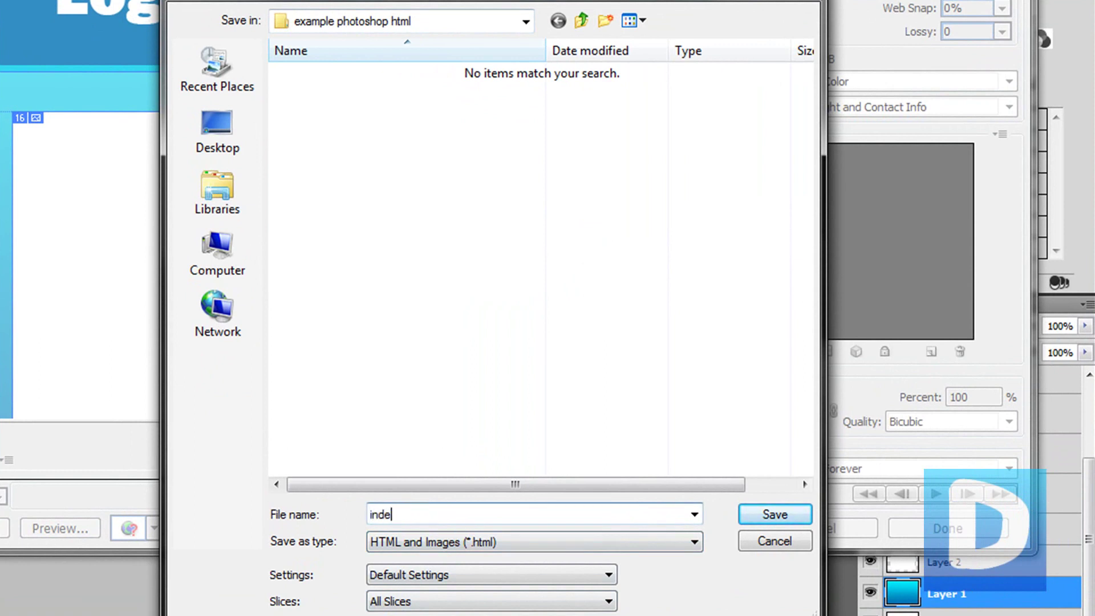
pyautogui.press('Return')
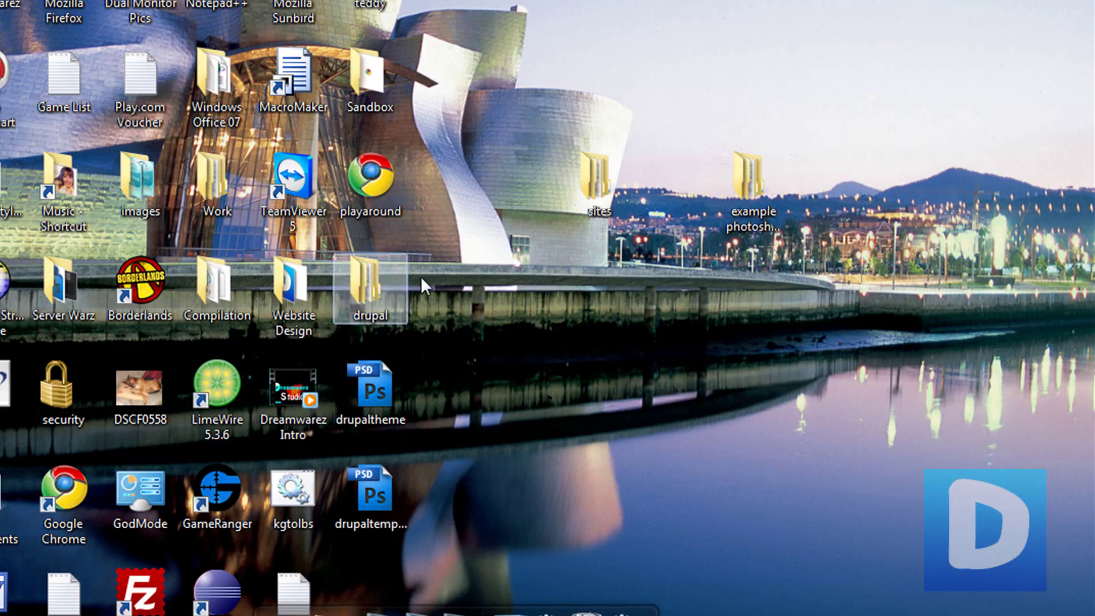
# Step: View index.html from the example photoshop html folder in the browser, then open it in Notepad++
pyautogui.doubleClick(762, 183)
pyautogui.doubleClick(228, 7)
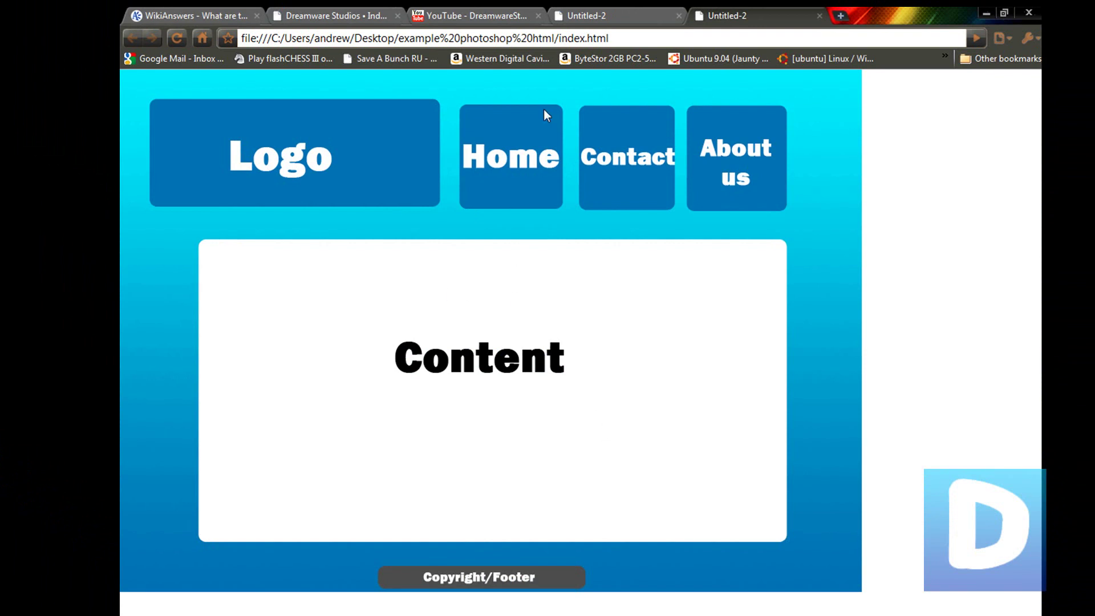
pyautogui.click(986, 13)
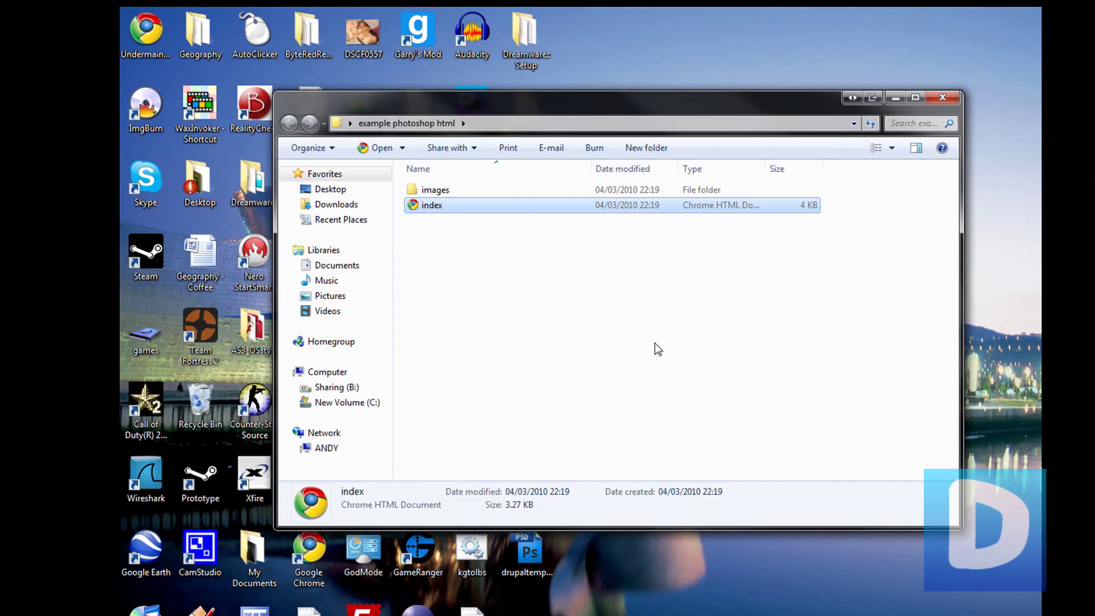
pyautogui.rightClick(662, 209)
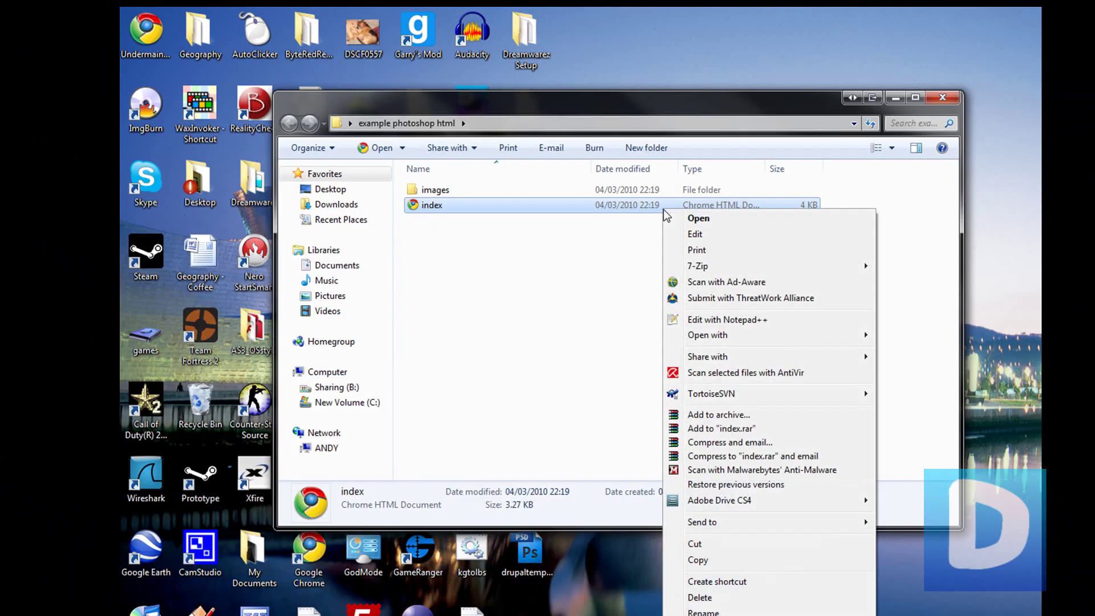
pyautogui.click(701, 321)
pyautogui.click(615, 386)
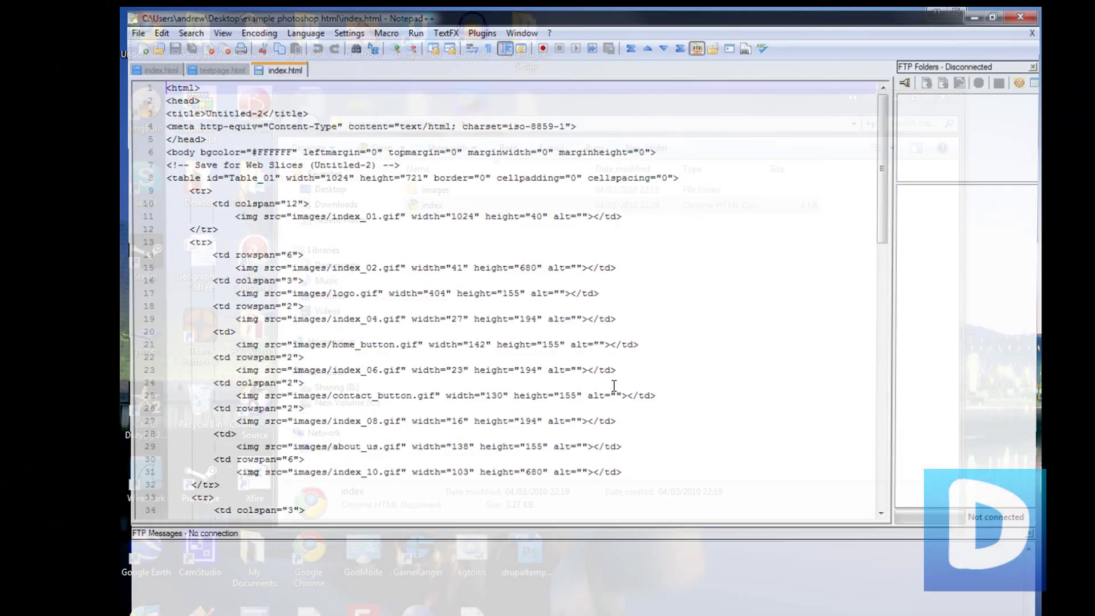
# Step: Set the Notepad++ language to HTML for syntax highlighting
pyautogui.click(481, 241)
pyautogui.click(347, 30)
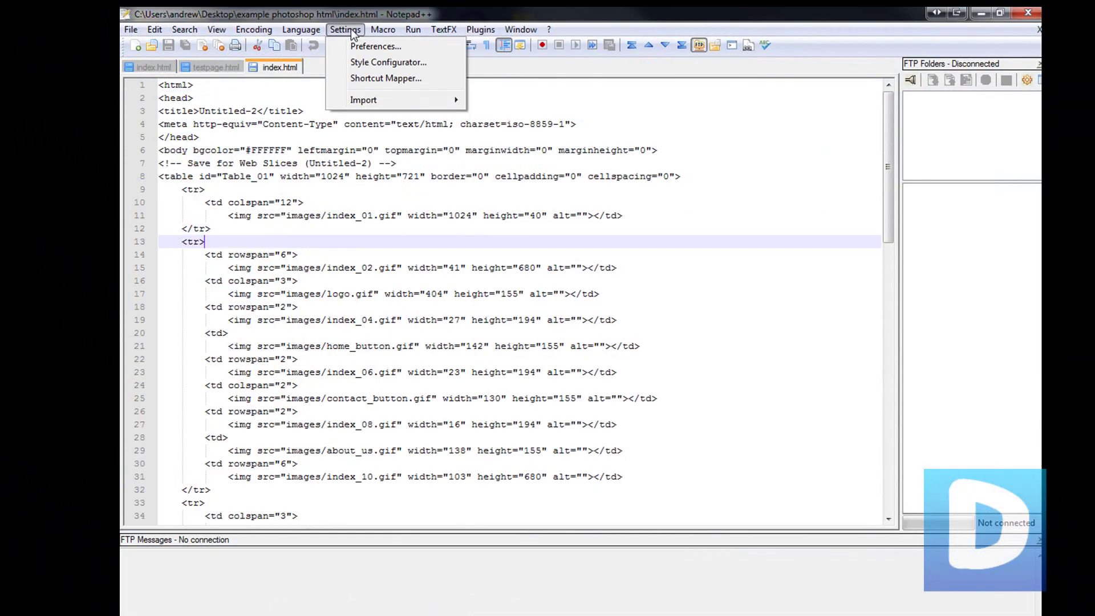
pyautogui.moveTo(301, 29)
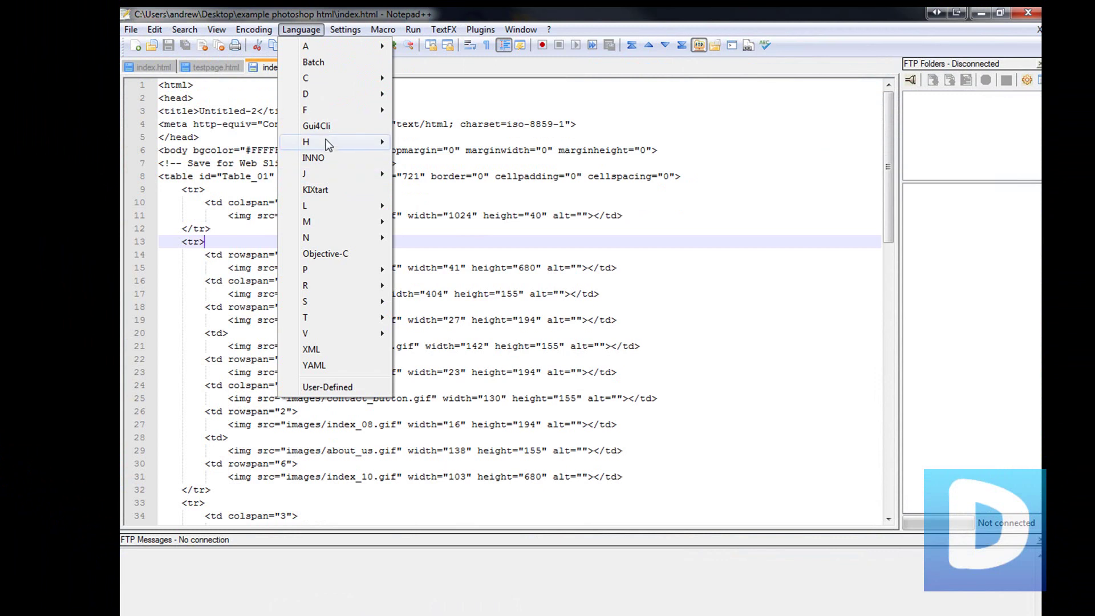
pyautogui.moveTo(326, 141)
pyautogui.click(416, 158)
pyautogui.click(422, 207)
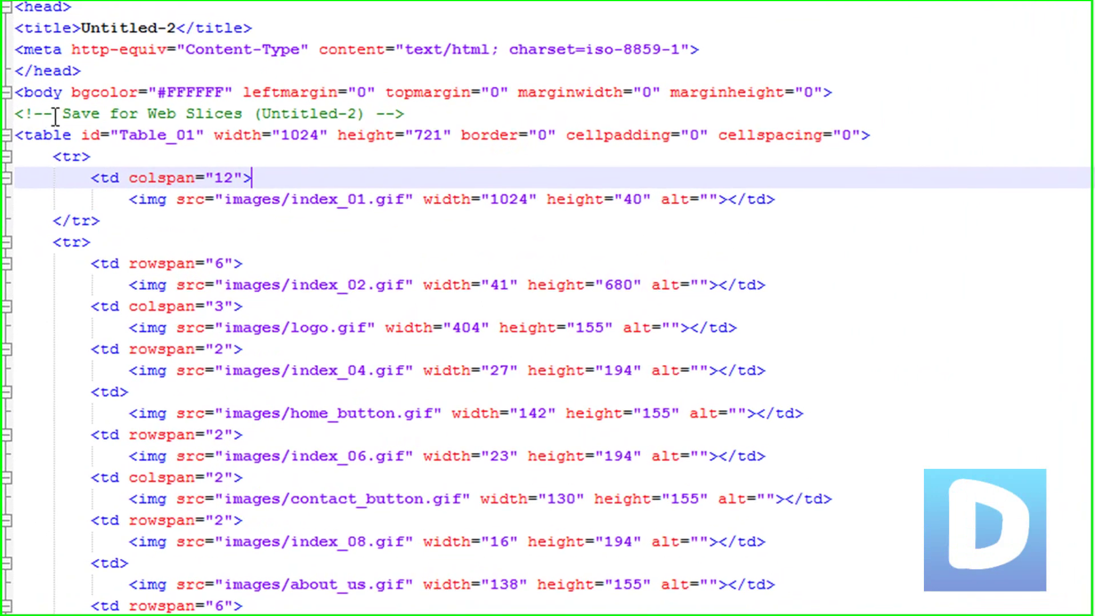
# Step: Add align="center" to the table tag on line 8
pyautogui.click(192, 177)
pyautogui.click(914, 142)
pyautogui.press('Left')
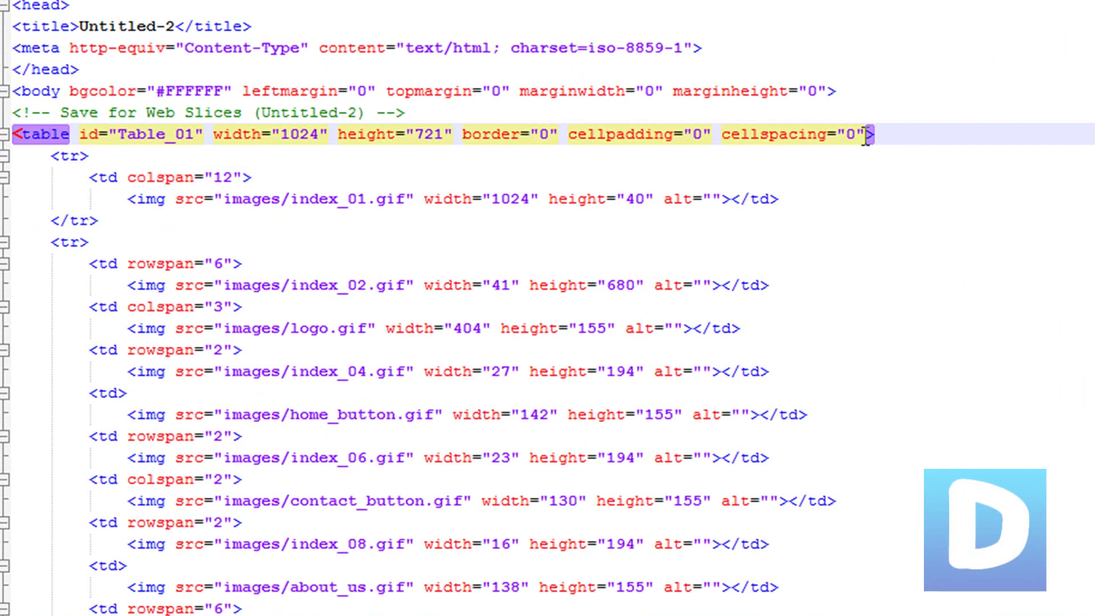
pyautogui.write('align="center"')
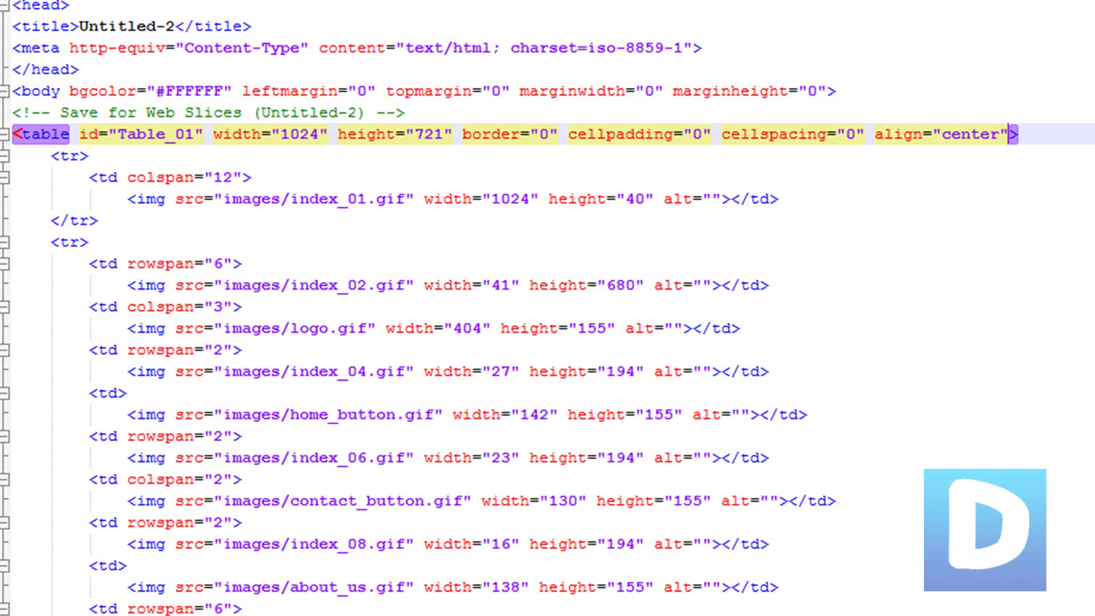
# Step: Run index.html in Chrome and close the outdated Untitled-2 preview tabs
pyautogui.hotkey('alt', 'r')
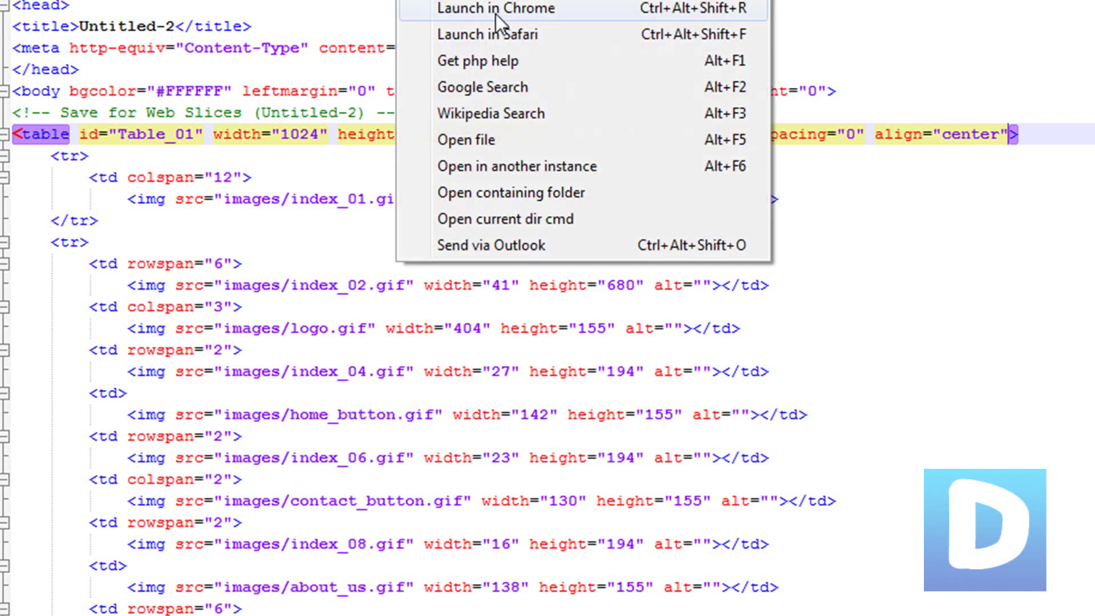
pyautogui.click(495, 14)
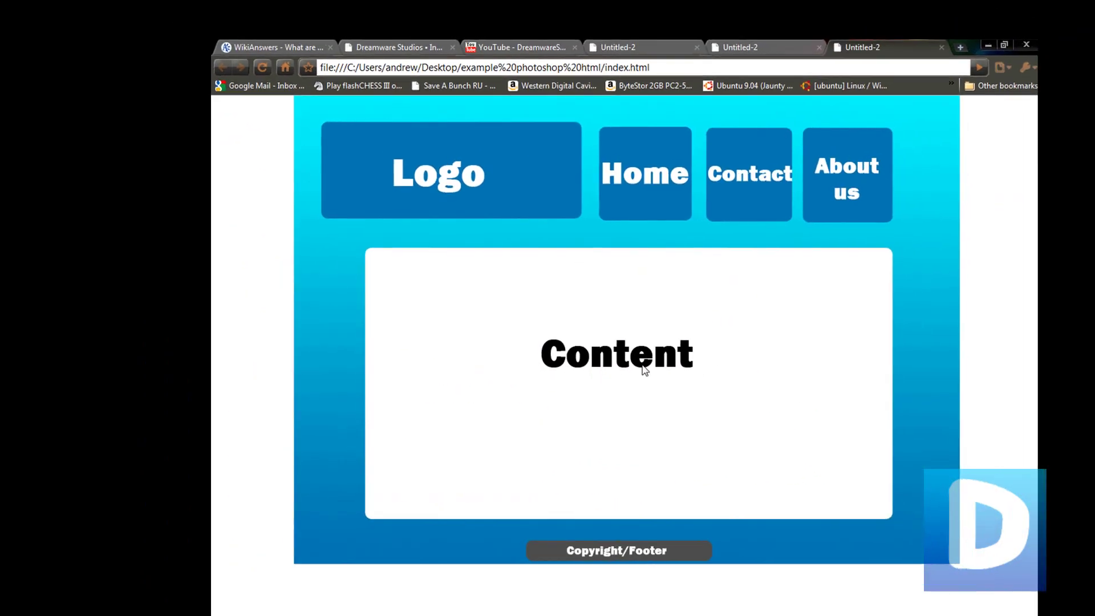
pyautogui.click(758, 39)
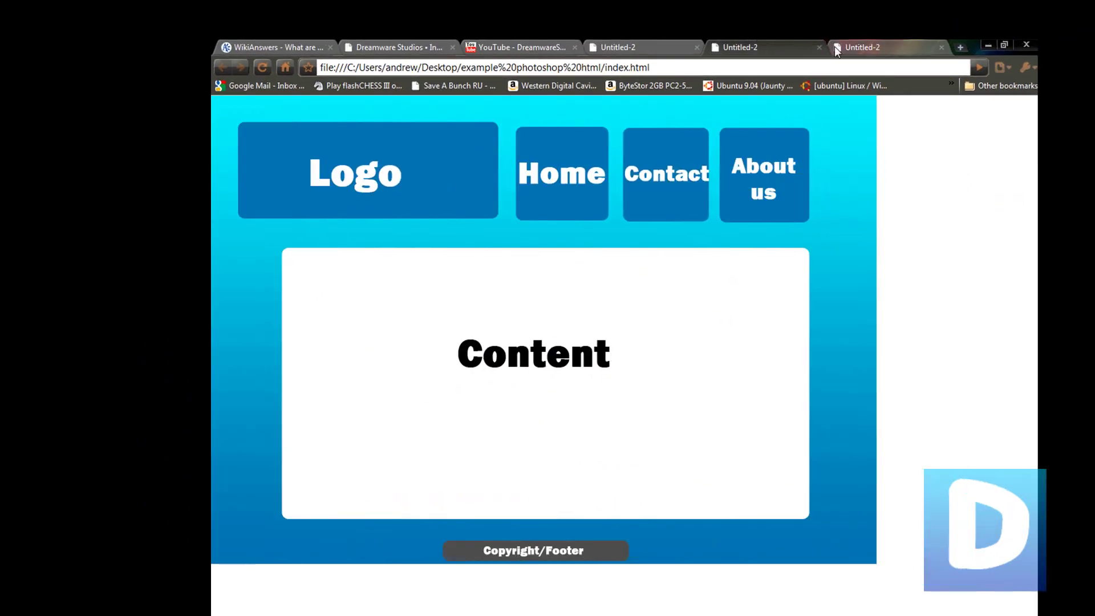
pyautogui.click(819, 47)
pyautogui.click(671, 46)
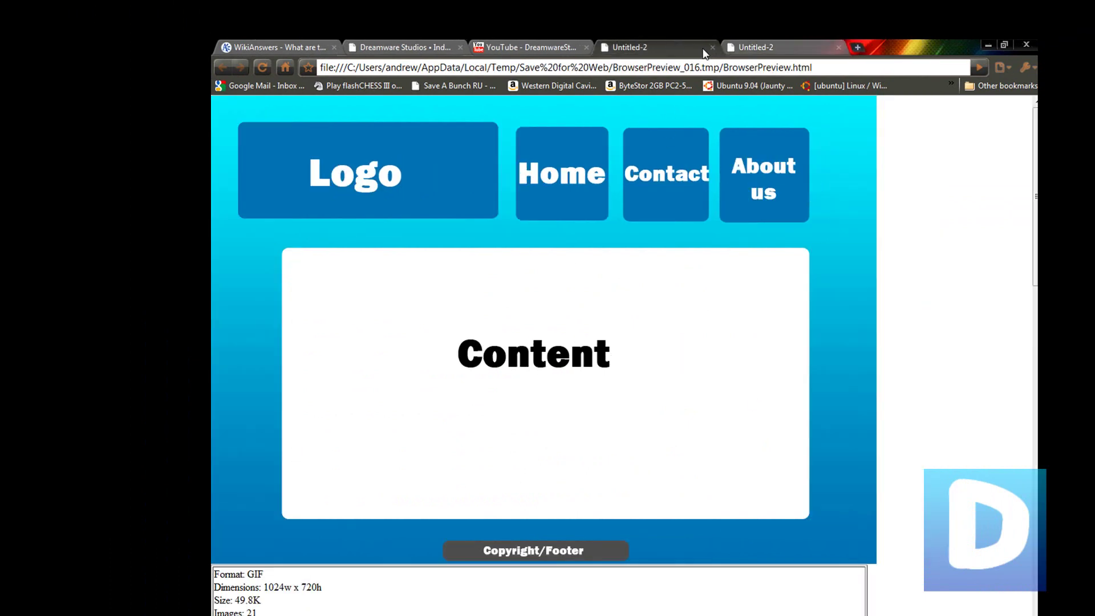
pyautogui.click(703, 47)
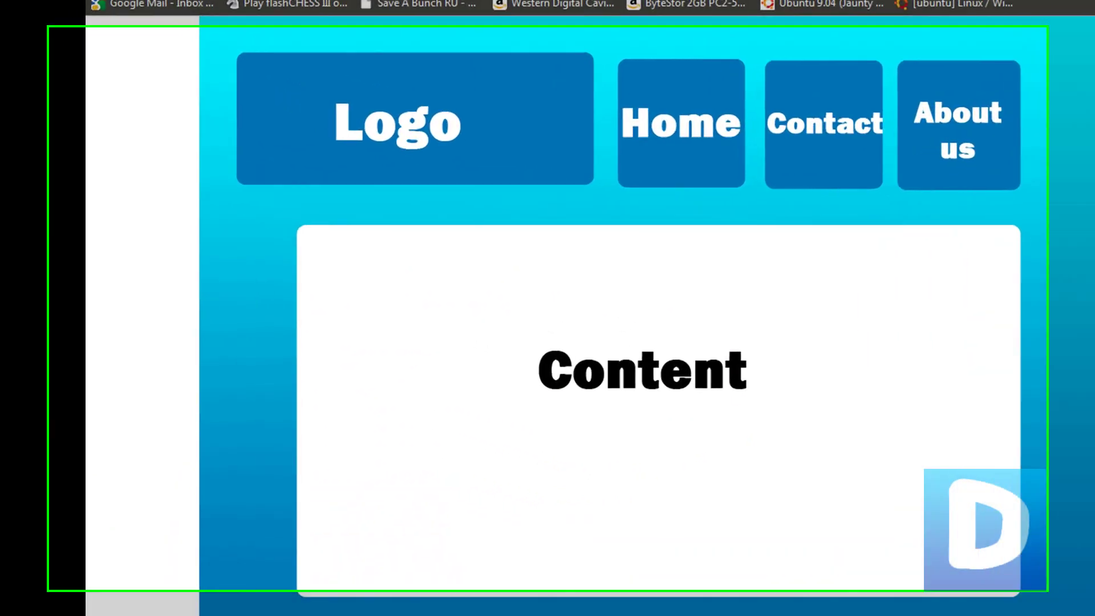
pyautogui.hotkey('alt', 'Tab')
# Step: Replace the body bgcolor #FFFFFF with black on line 6
pyautogui.click(193, 117)
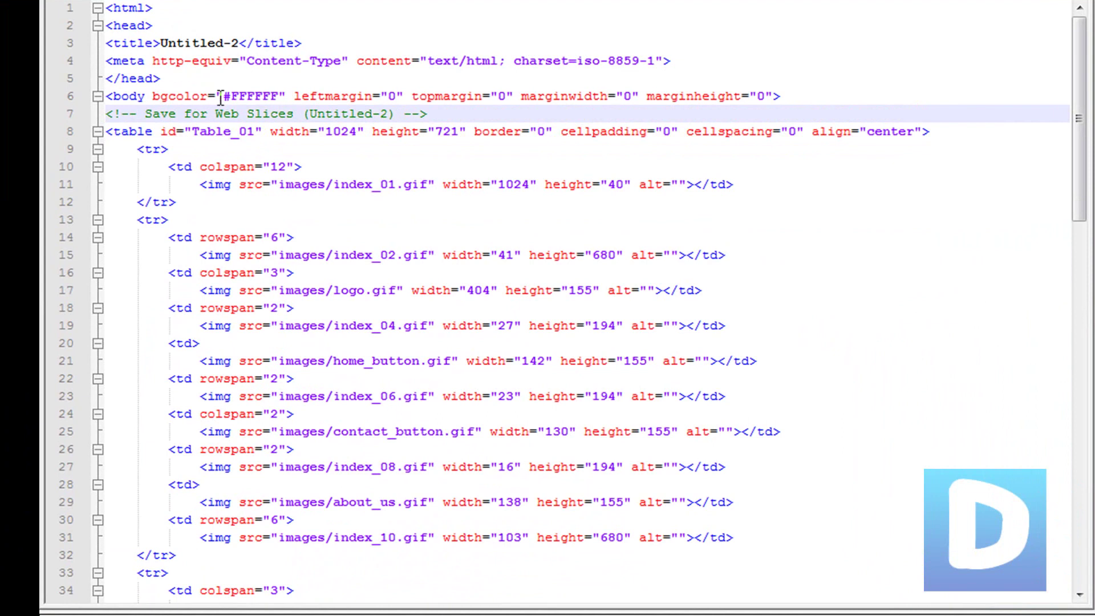
pyautogui.moveTo(226, 97); pyautogui.dragTo(283, 96)
pyautogui.press('BackSpace')
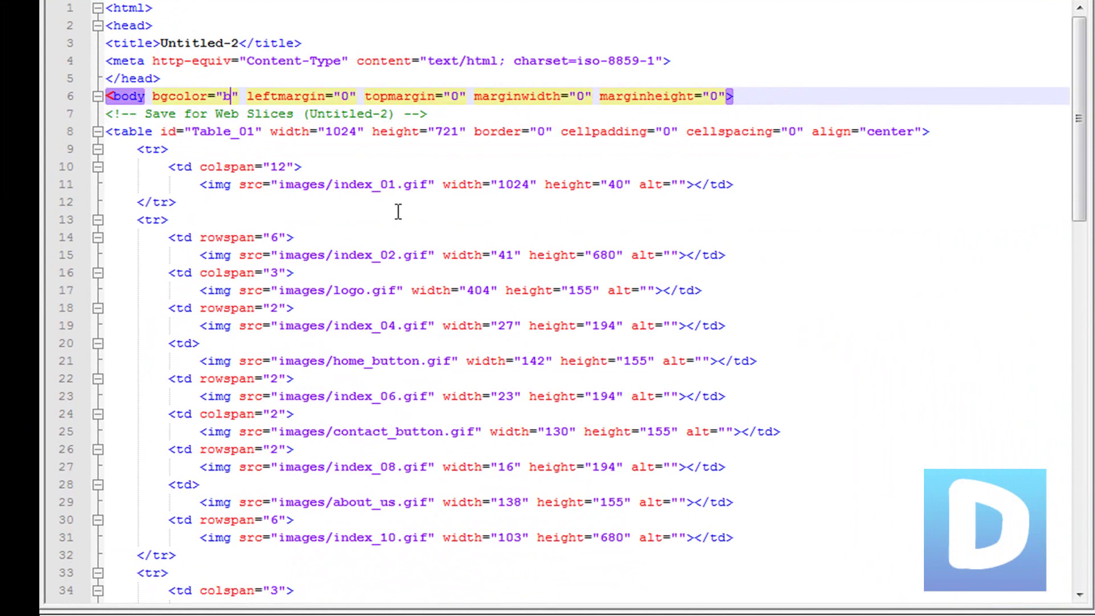
pyautogui.write('black')
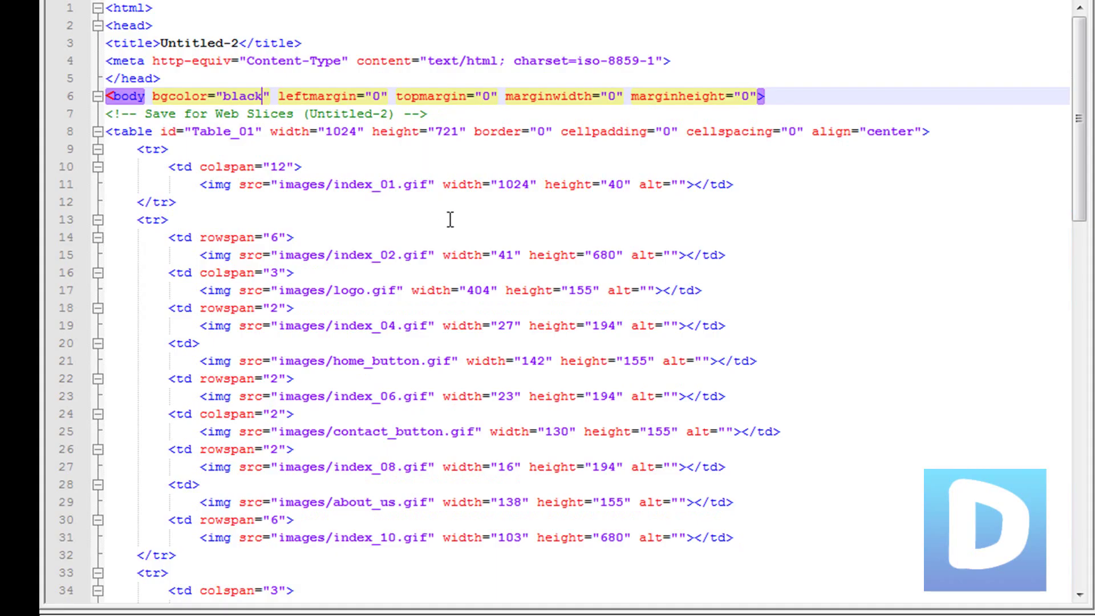
pyautogui.click(474, 255)
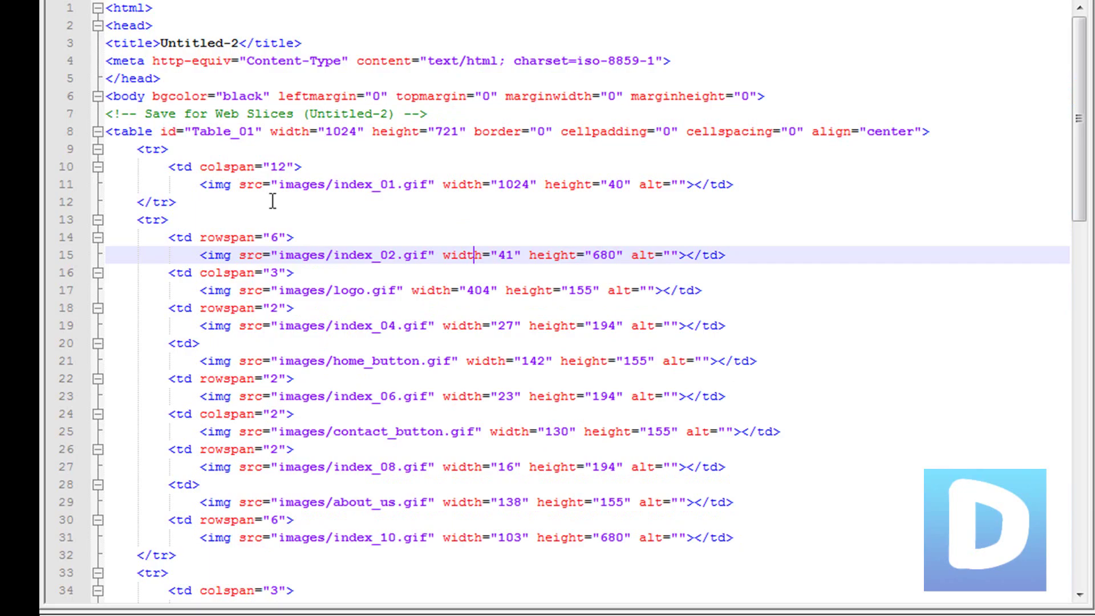
# Step: Wrap the contact_button image tag in <a href="google.co.uk"> and </a>
pyautogui.click(270, 255)
pyautogui.moveTo(334, 360); pyautogui.dragTo(422, 361)
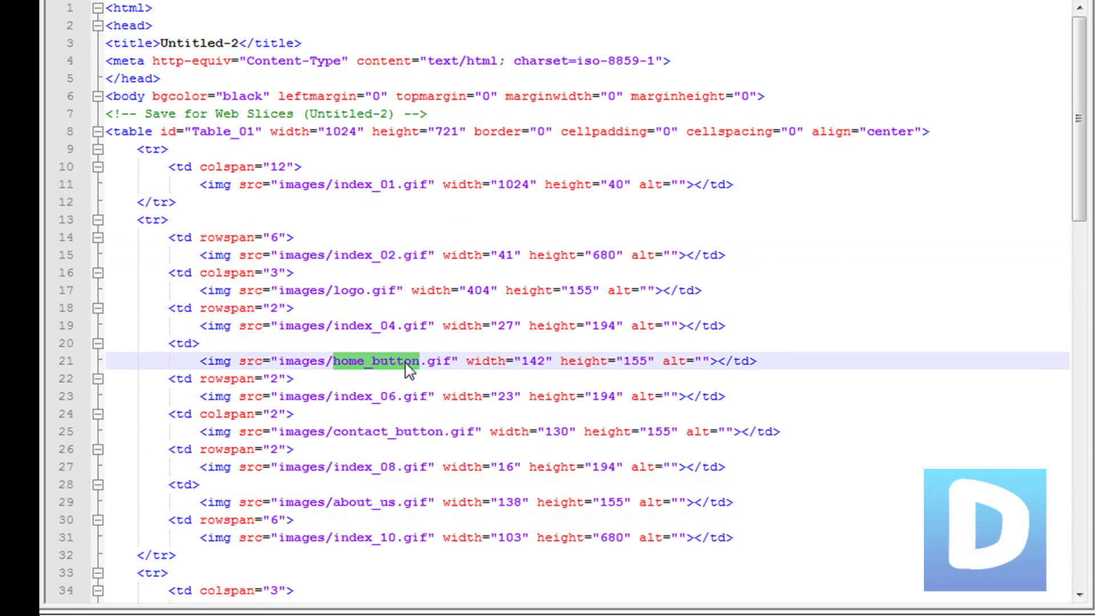
pyautogui.moveTo(347, 431); pyautogui.dragTo(434, 431)
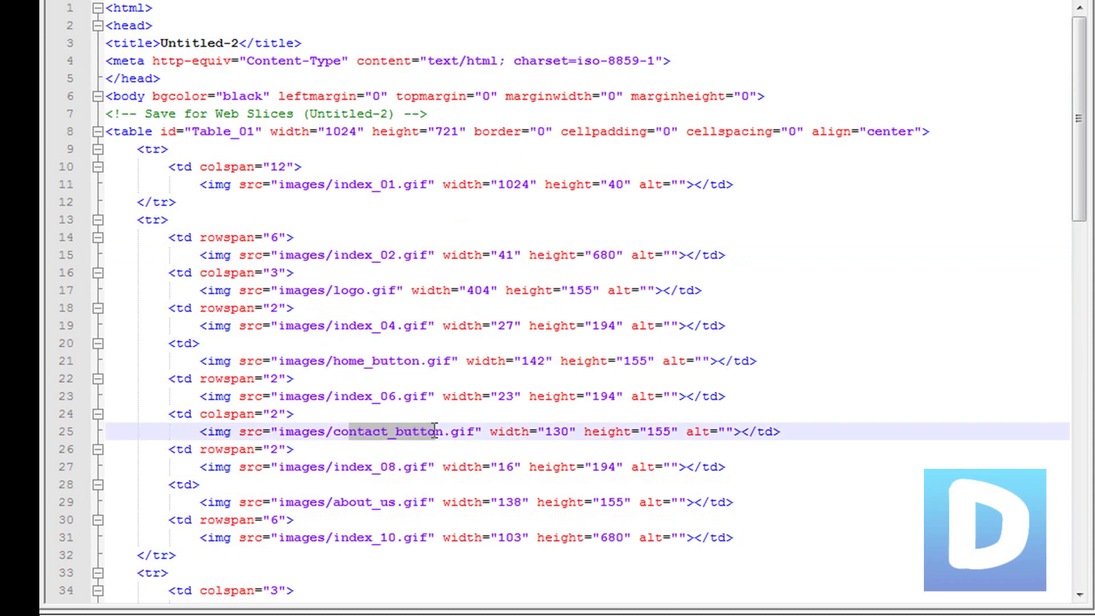
pyautogui.click(326, 432)
pyautogui.write('<a href=""')
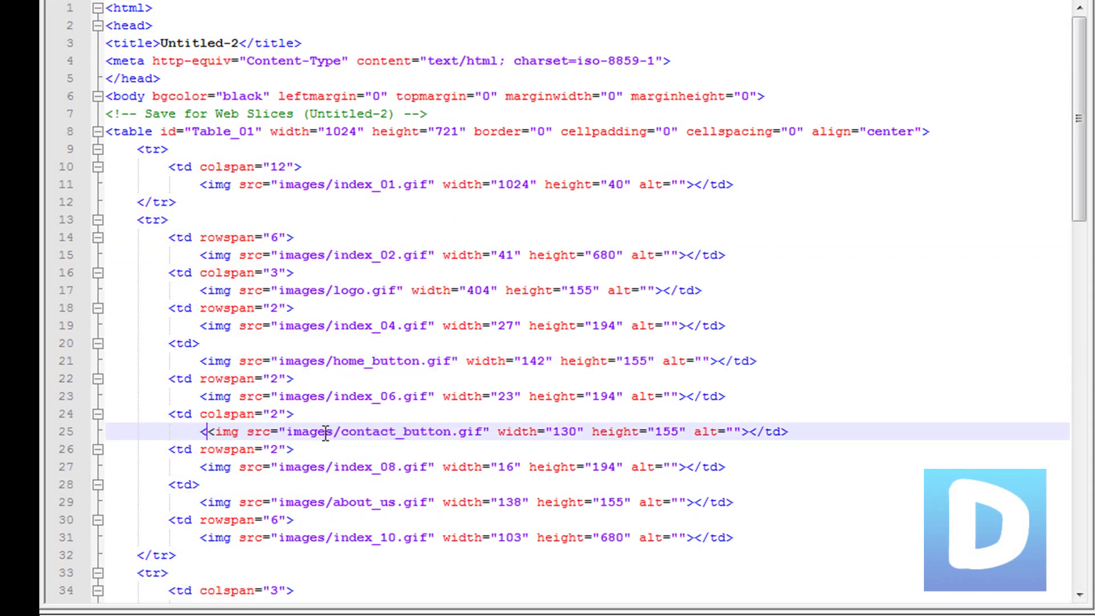
pyautogui.press('Left')
pyautogui.write('google.co.yk')
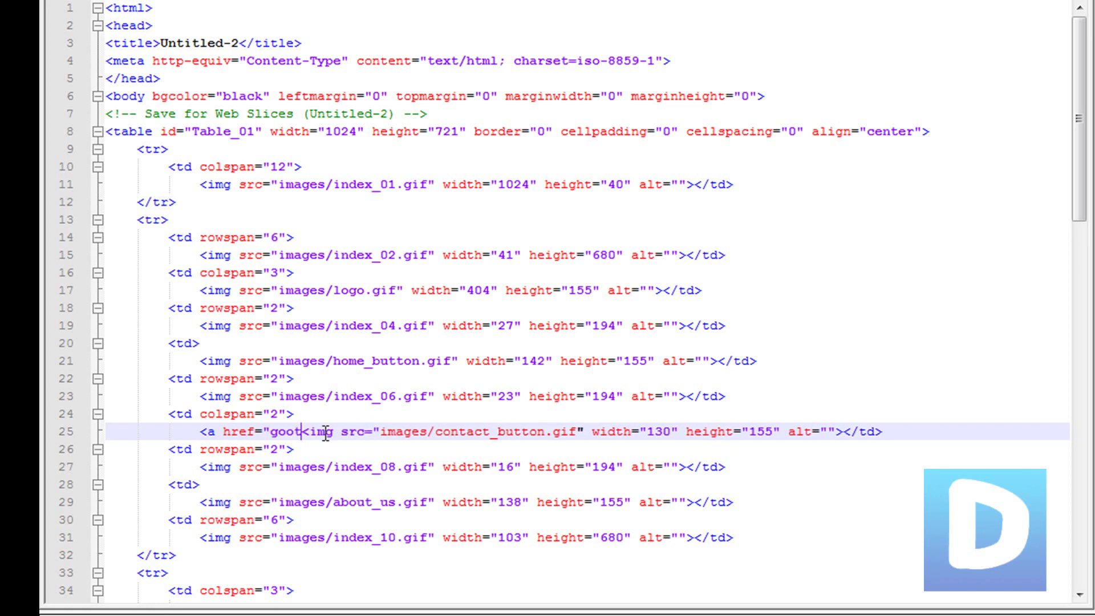
pyautogui.press('BackSpace')
pyautogui.press('BackSpace')
pyautogui.write('uk')
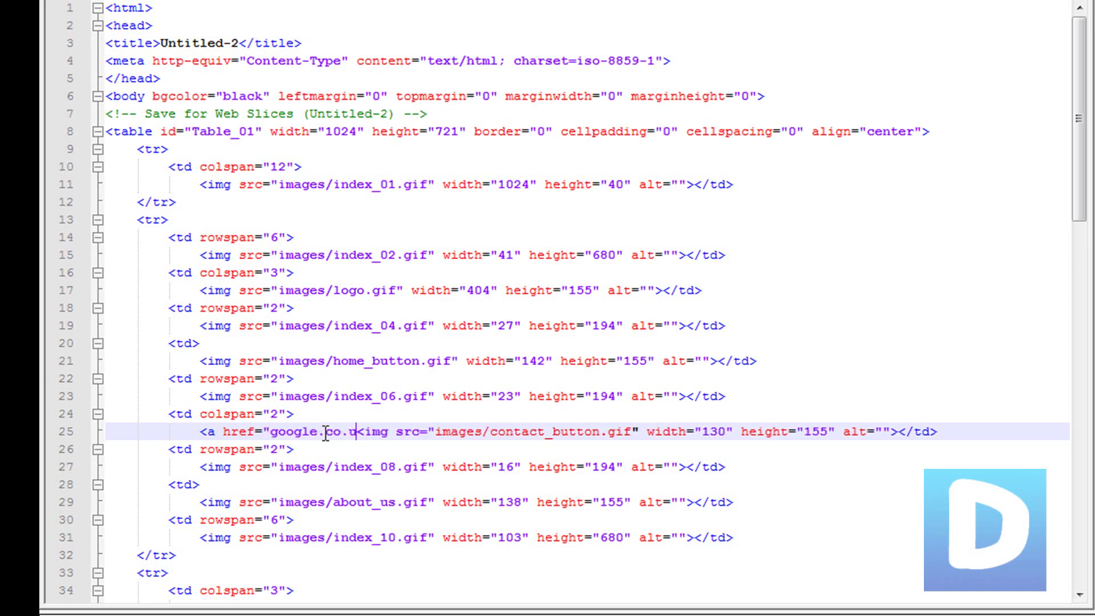
pyautogui.press('Right')
pyautogui.write('>')
pyautogui.click(917, 433)
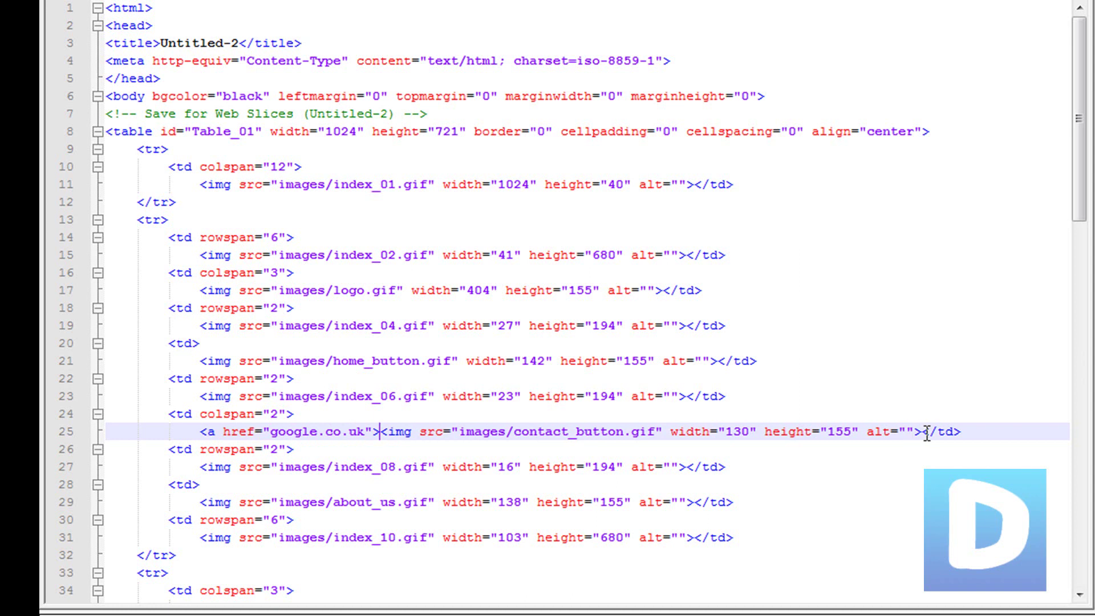
pyautogui.write('</a>')
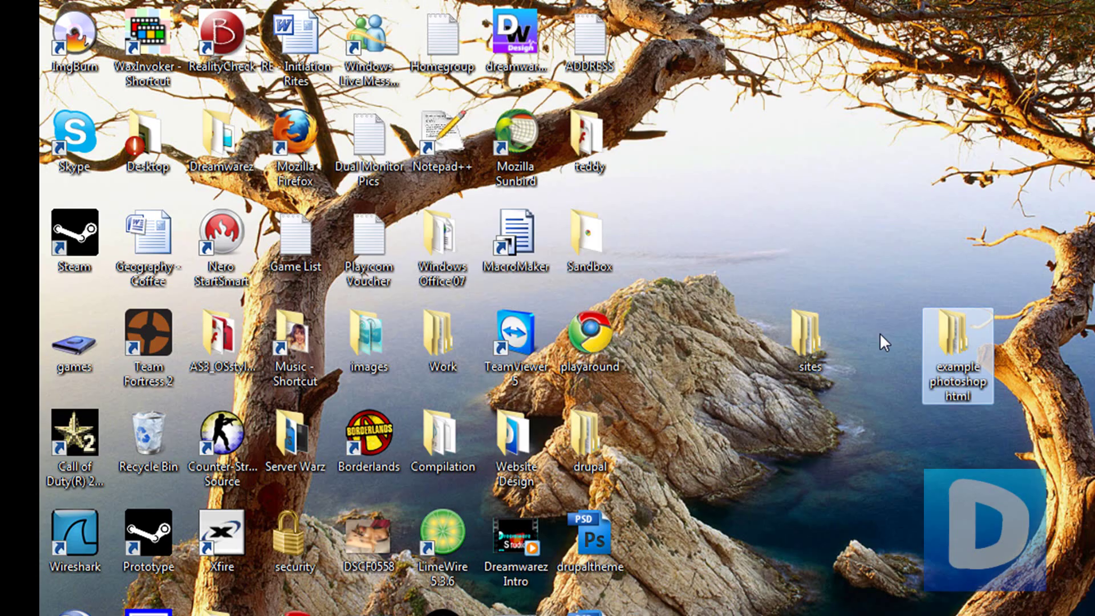
# Step: Launch Firefox from the desktop and load the pasted file:/// path to index.html
pyautogui.click(302, 129)
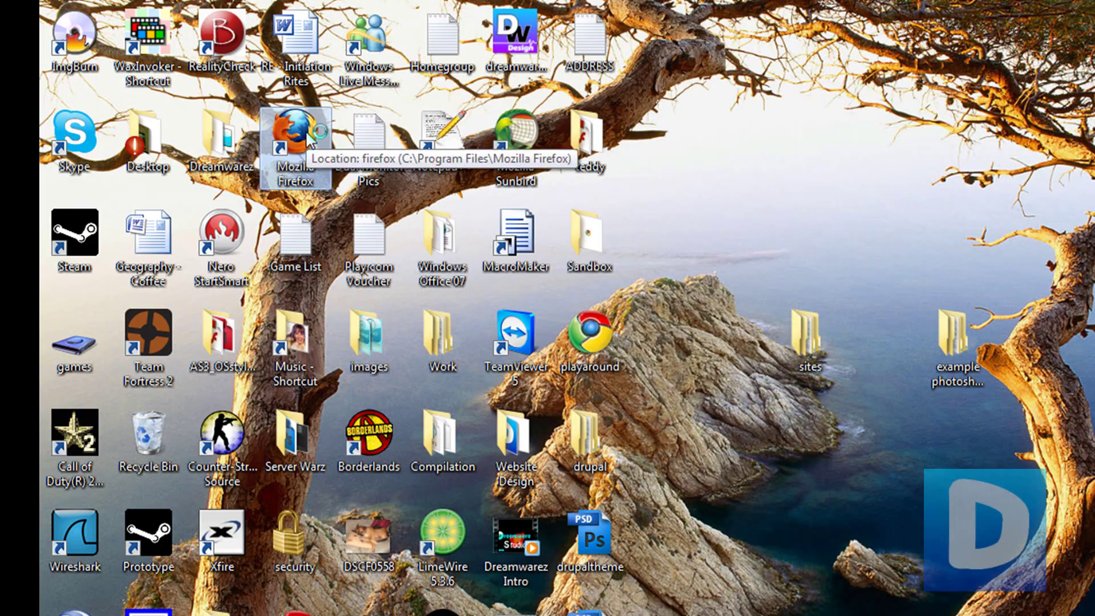
pyautogui.doubleClick(308, 138)
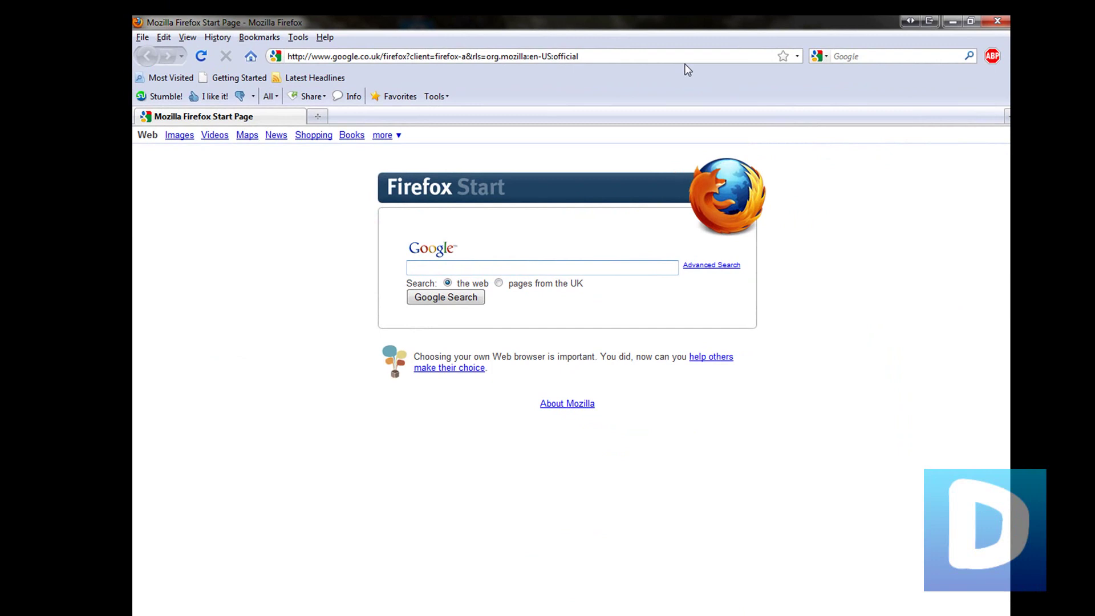
pyautogui.click(686, 57)
pyautogui.write('file:///C:/Users/andrew/Desktop/example%20photoshop%20html/index.html')
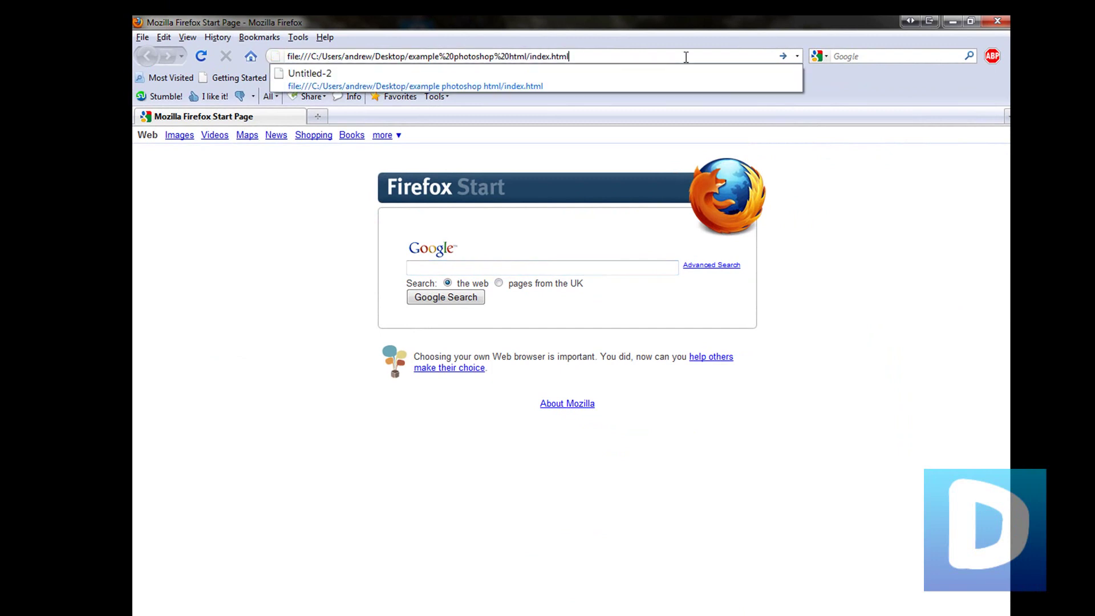
pyautogui.press('Return')
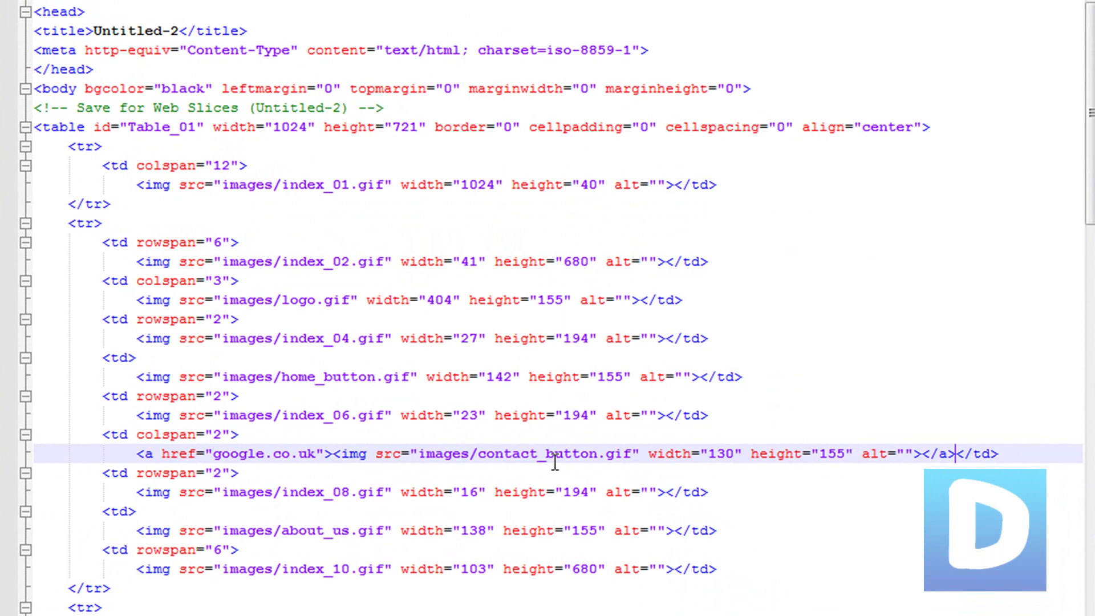
# Step: Add border="0" after alt="" in the contact_button image tag
pyautogui.moveTo(346, 454); pyautogui.dragTo(871, 451)
pyautogui.click(911, 453)
pyautogui.write('border="')
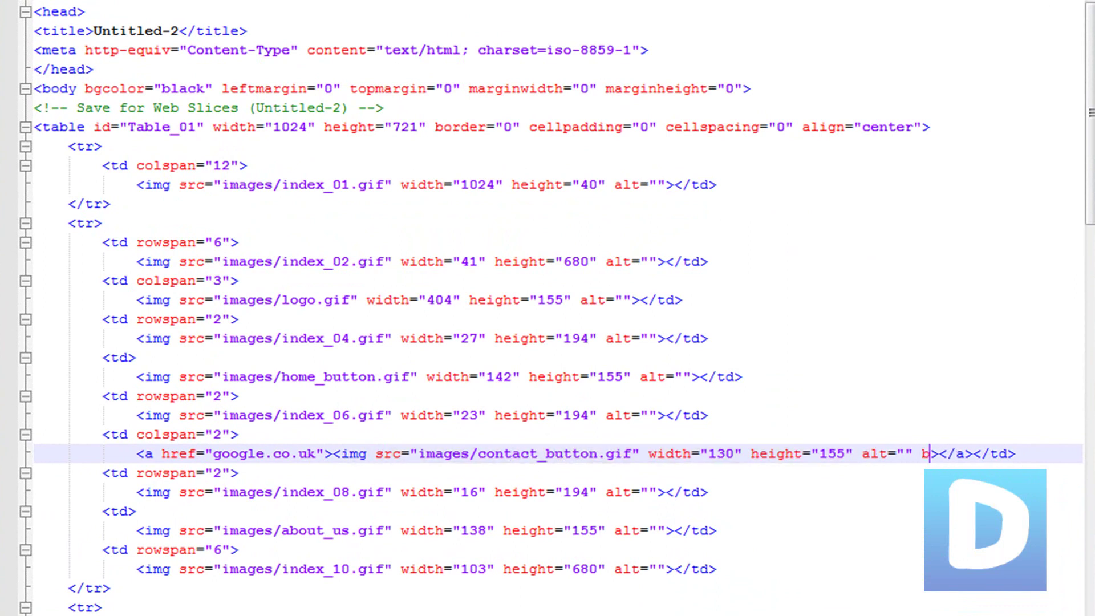
pyautogui.write('0"')
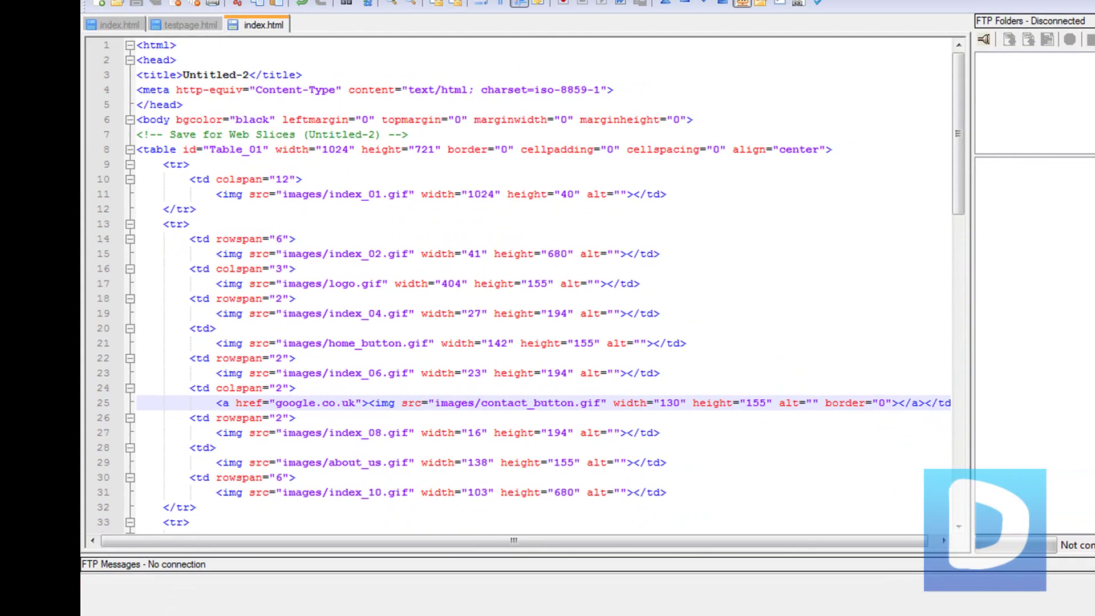
# Step: Preview the page in Firefox, test the Contact button link, and return to index.html
pyautogui.press('F12')
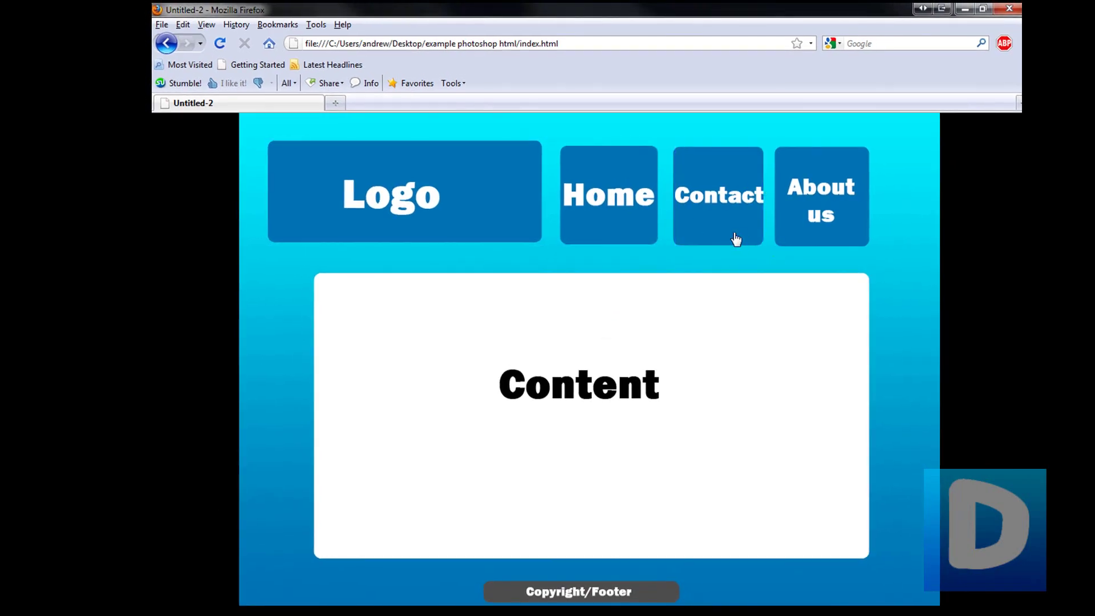
pyautogui.click(725, 233)
pyautogui.click(164, 50)
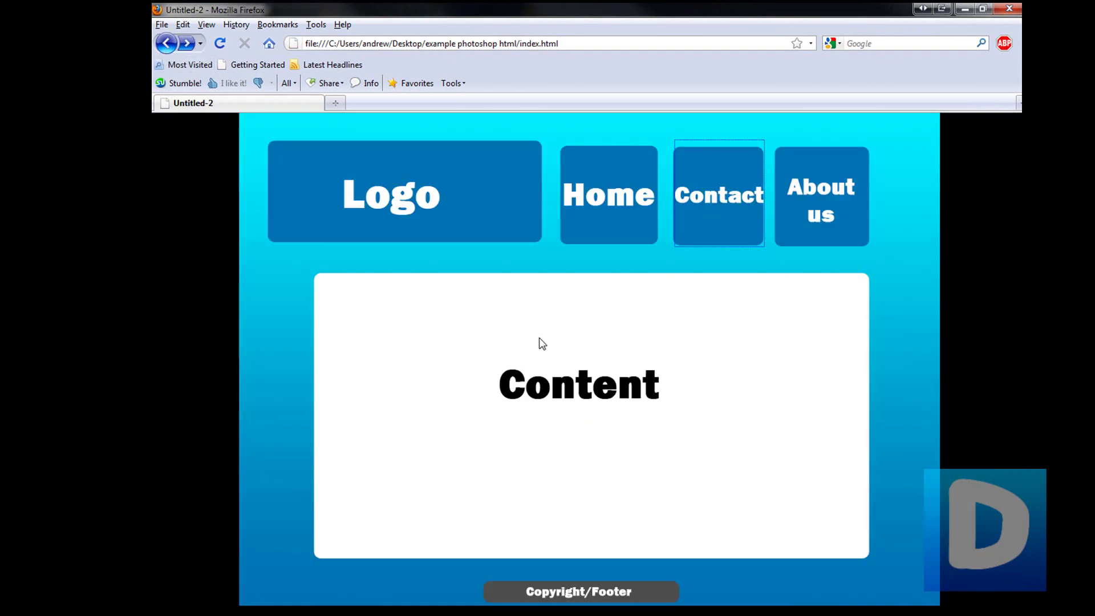
# Step: Review the index.html source, then check the final Logo, Home, Contact, About us, Content and Footer layout in Firefox
pyautogui.hotkey('alt', 'Tab')
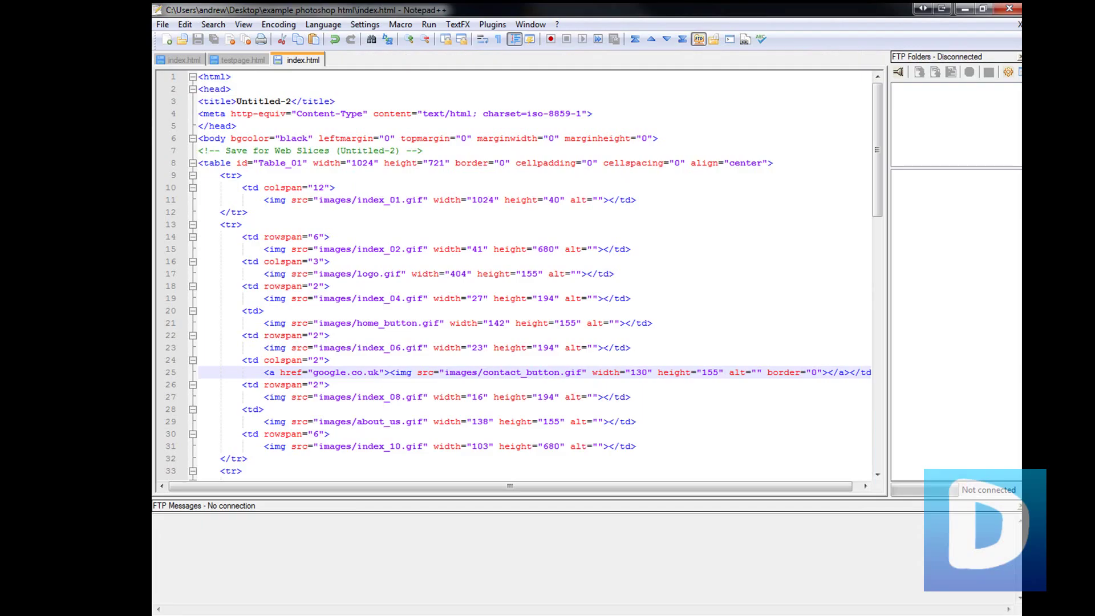
pyautogui.click(585, 397)
pyautogui.click(492, 323)
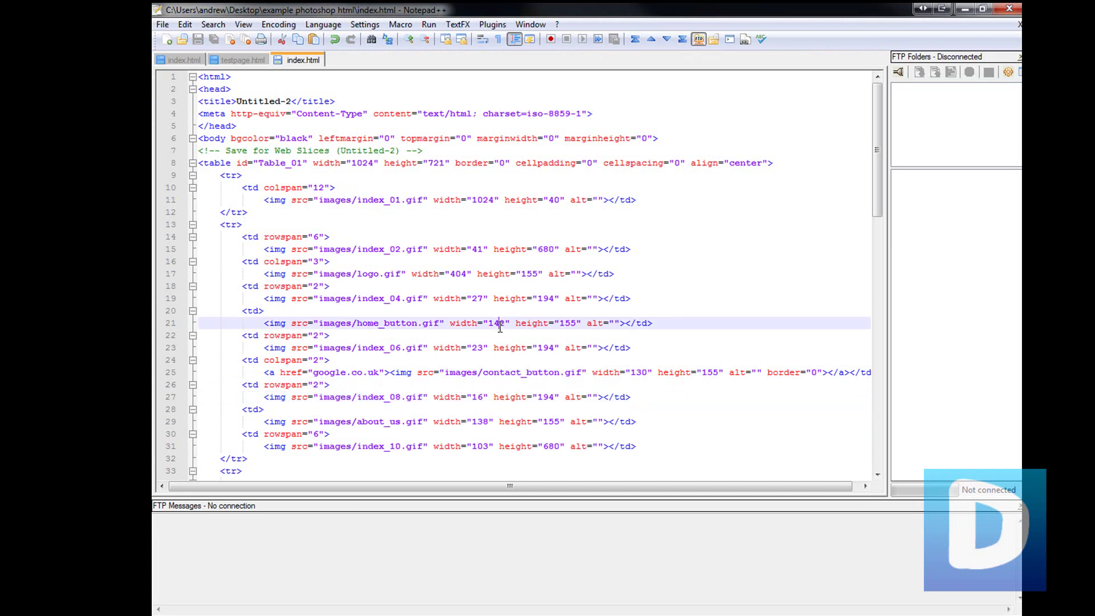
pyautogui.scroll(-14, 493, 323)
pyautogui.scroll(14, 449, 348)
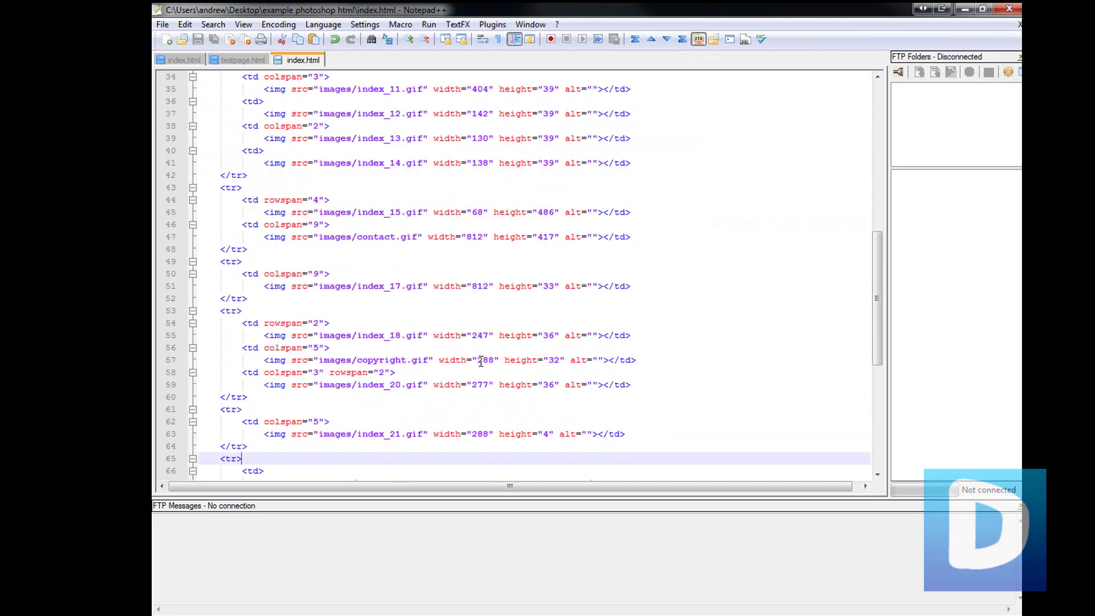
pyautogui.click(489, 357)
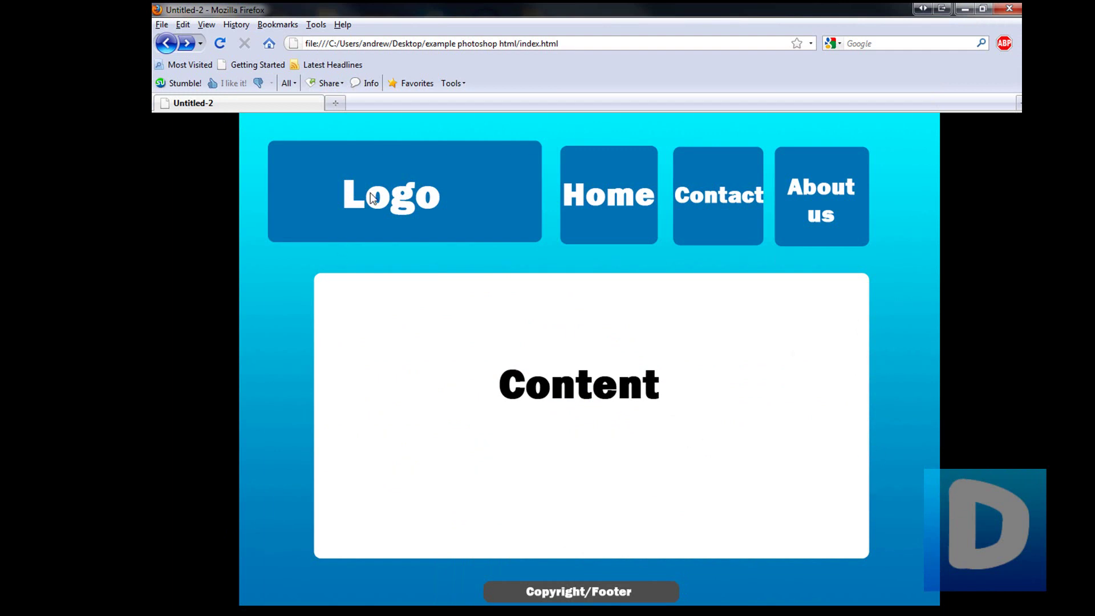
pyautogui.moveTo(374, 199); pyautogui.dragTo(269, 258)
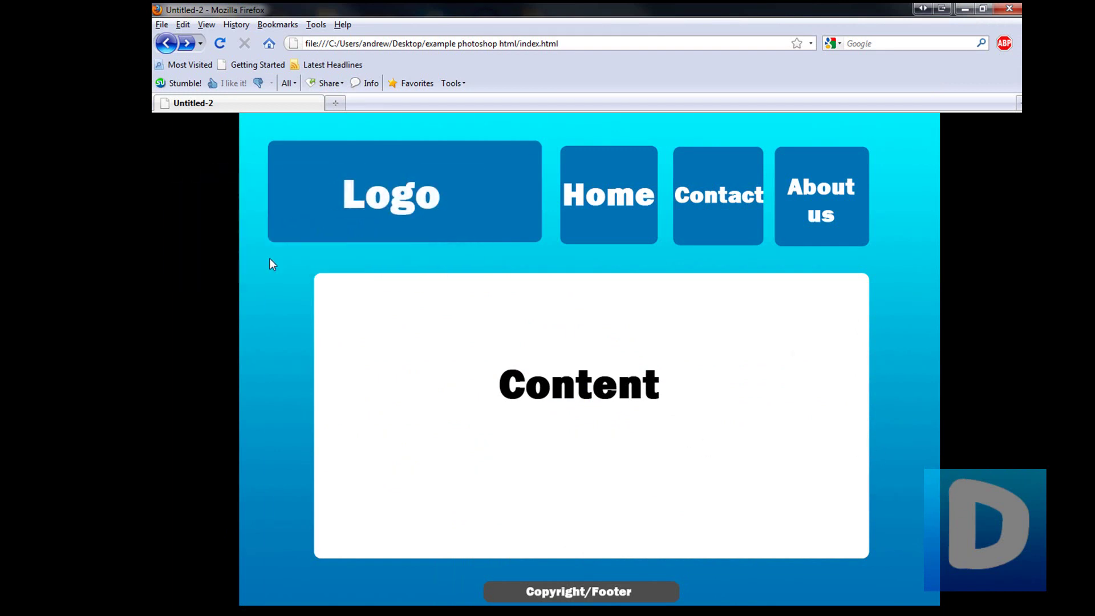